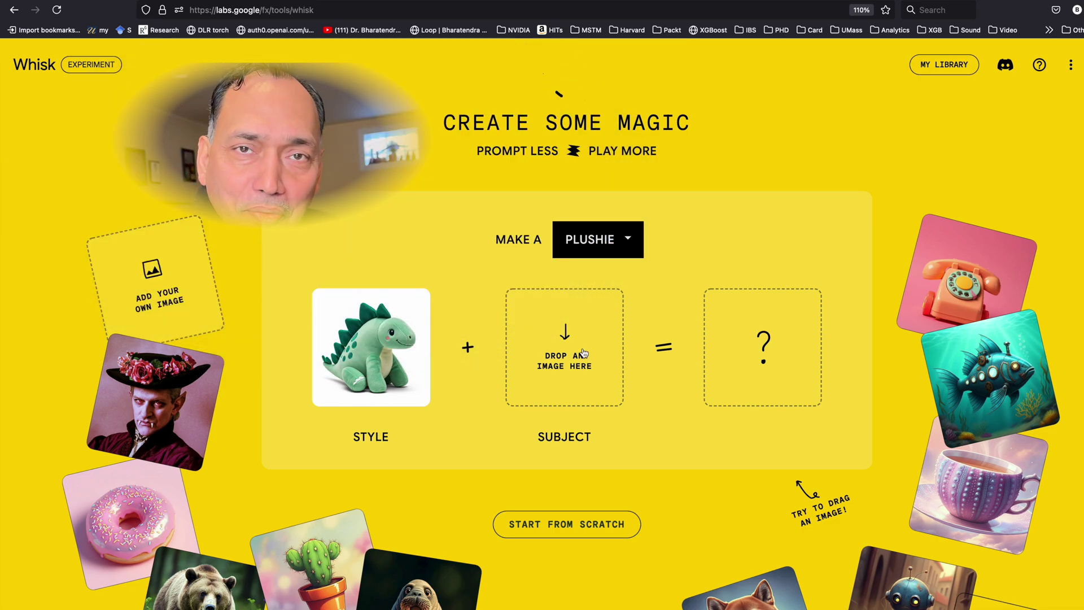
click(347, 9)
drag(347, 9, 185, 12)
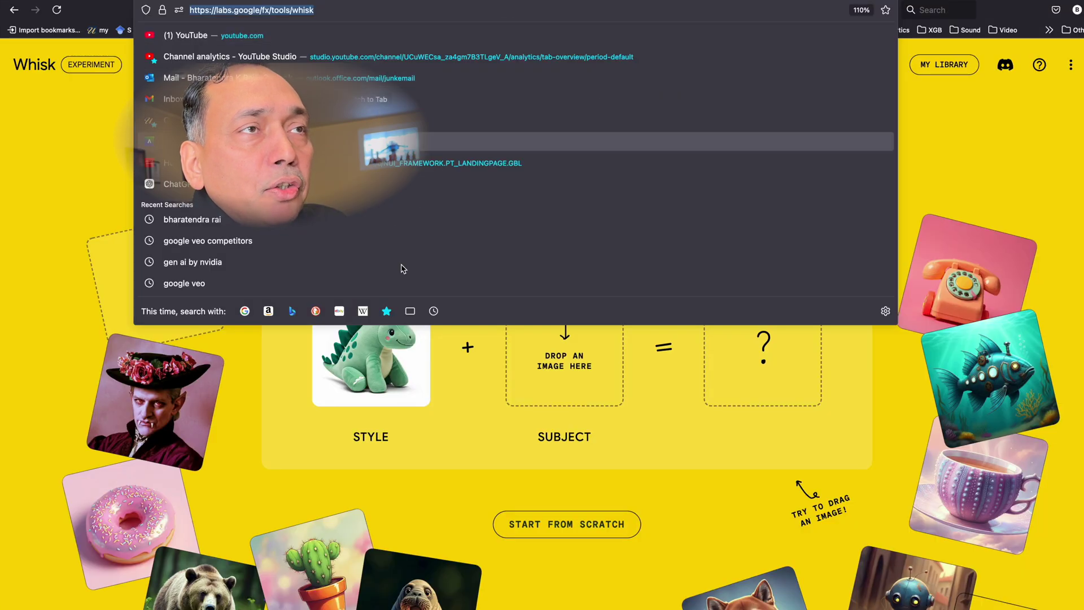
click(308, 463)
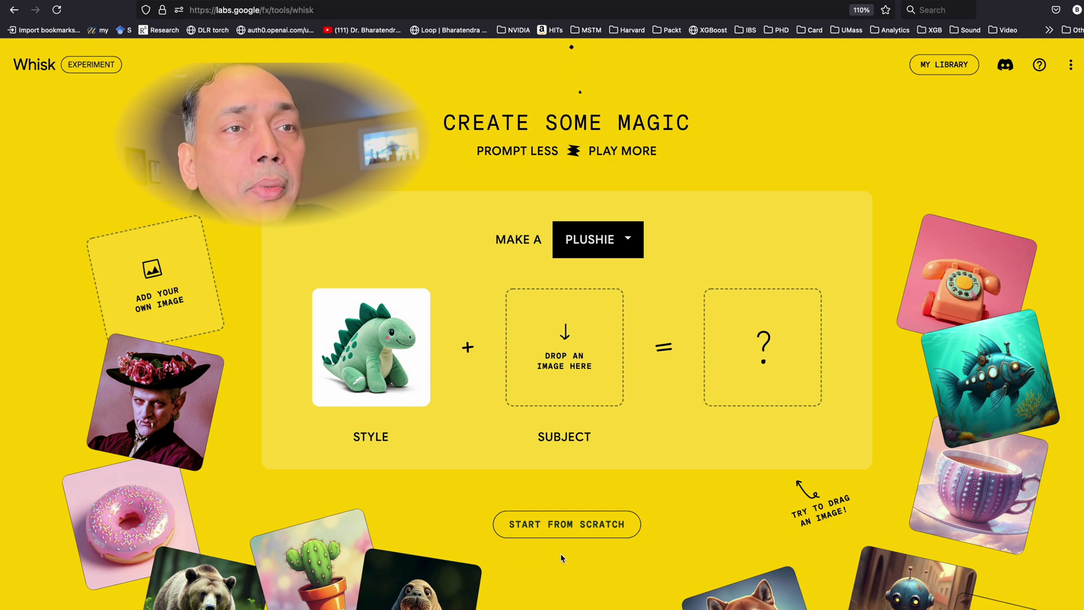
Step: Start a project from scratch and load the Sticker template as its style
click(581, 533)
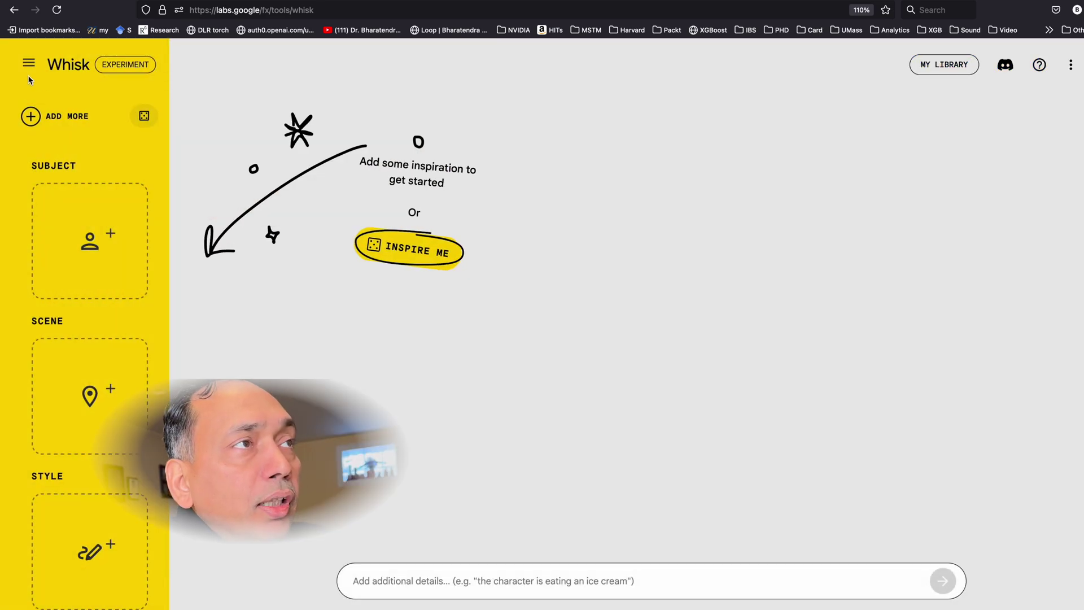
click(29, 66)
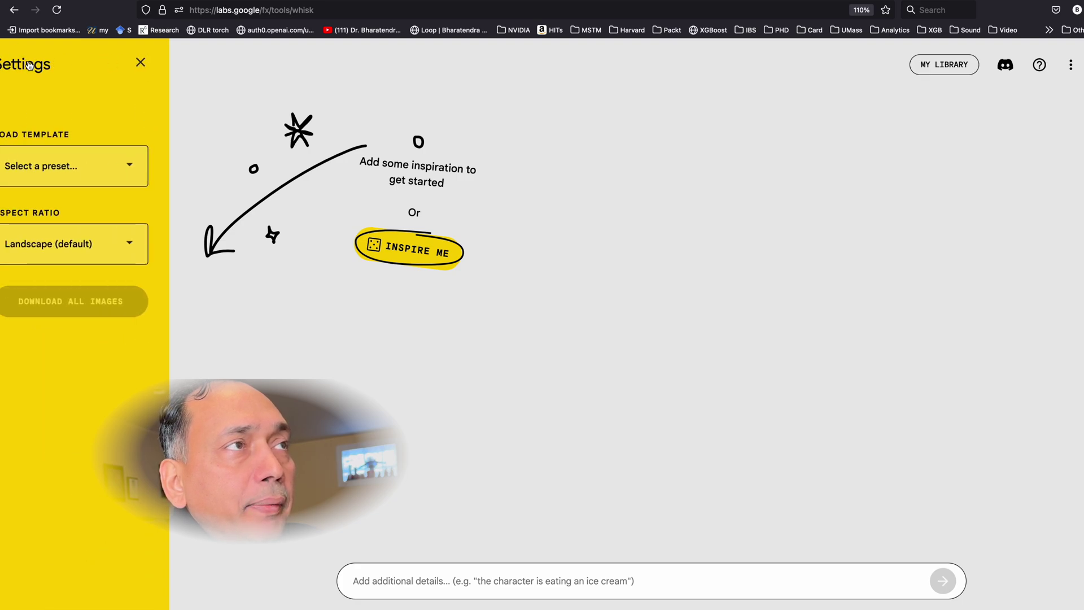
click(99, 173)
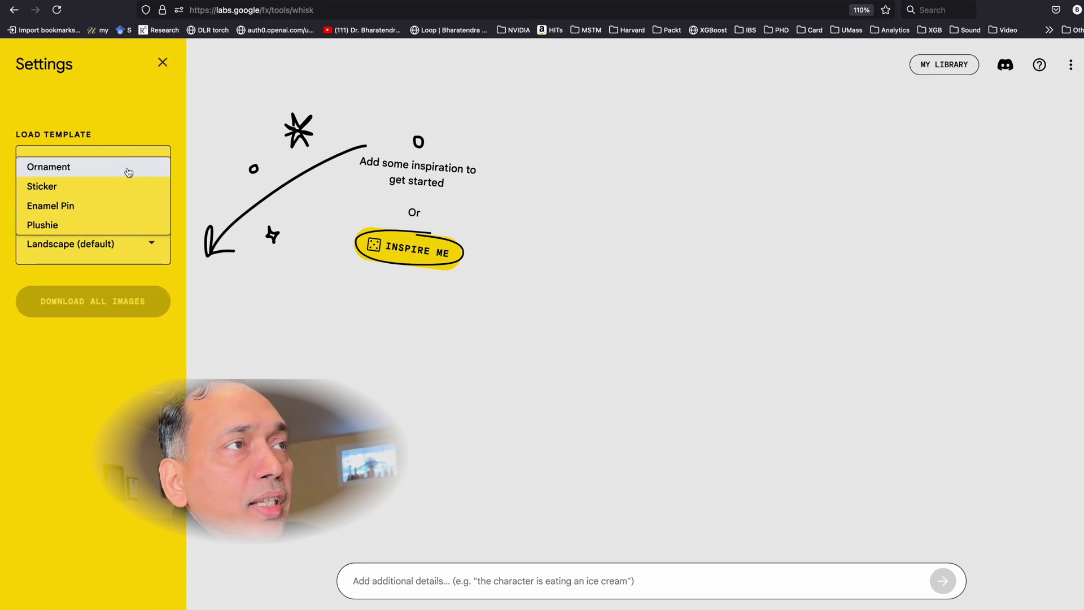
click(64, 192)
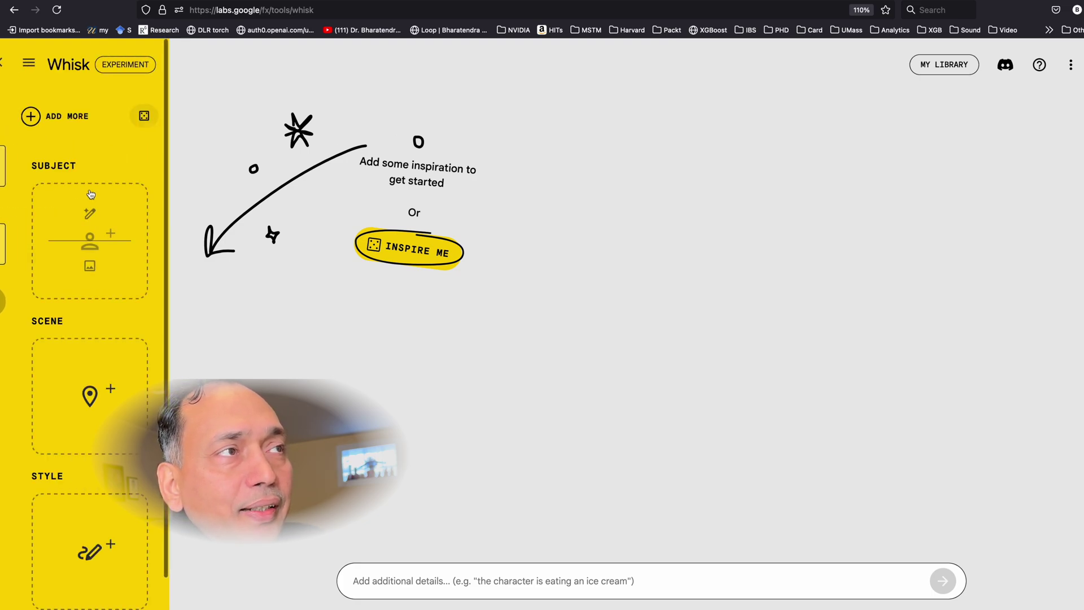
Step: Review the available aspect ratios in the settings and keep Landscape (default)
click(23, 62)
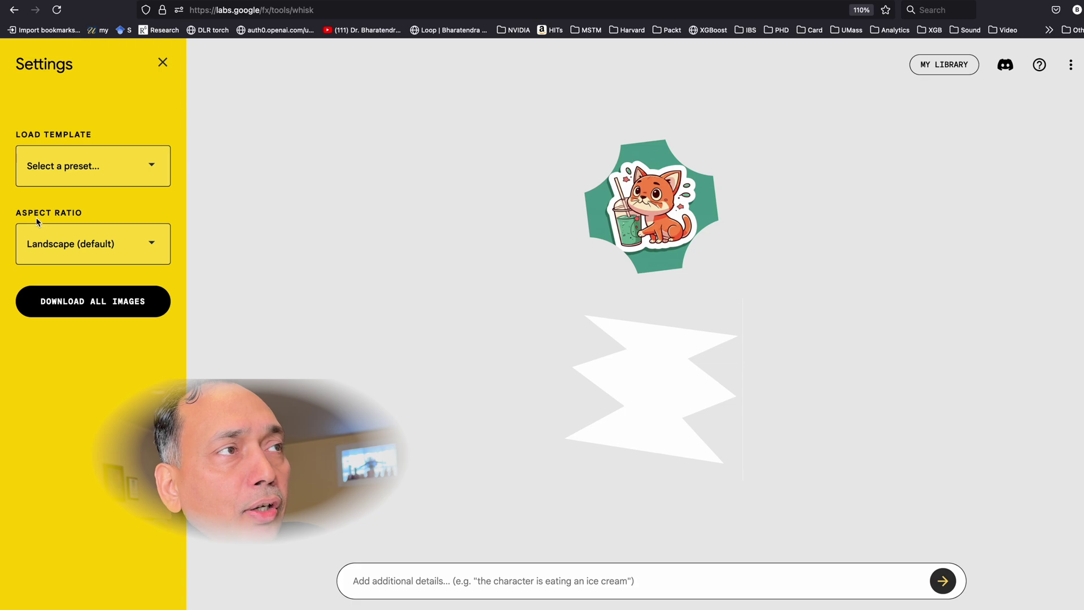
click(151, 247)
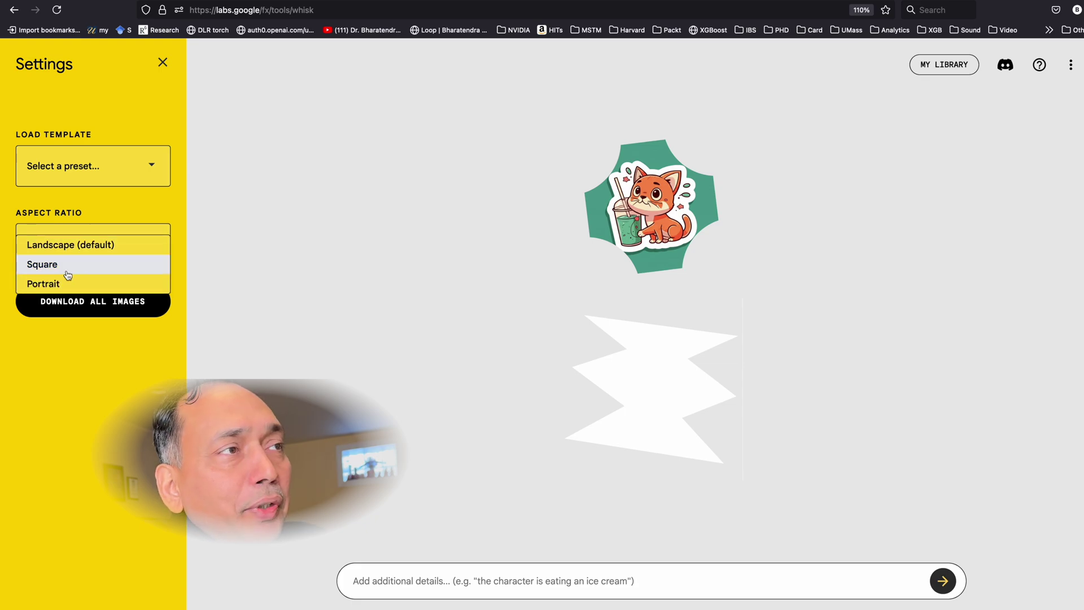
click(126, 246)
click(163, 62)
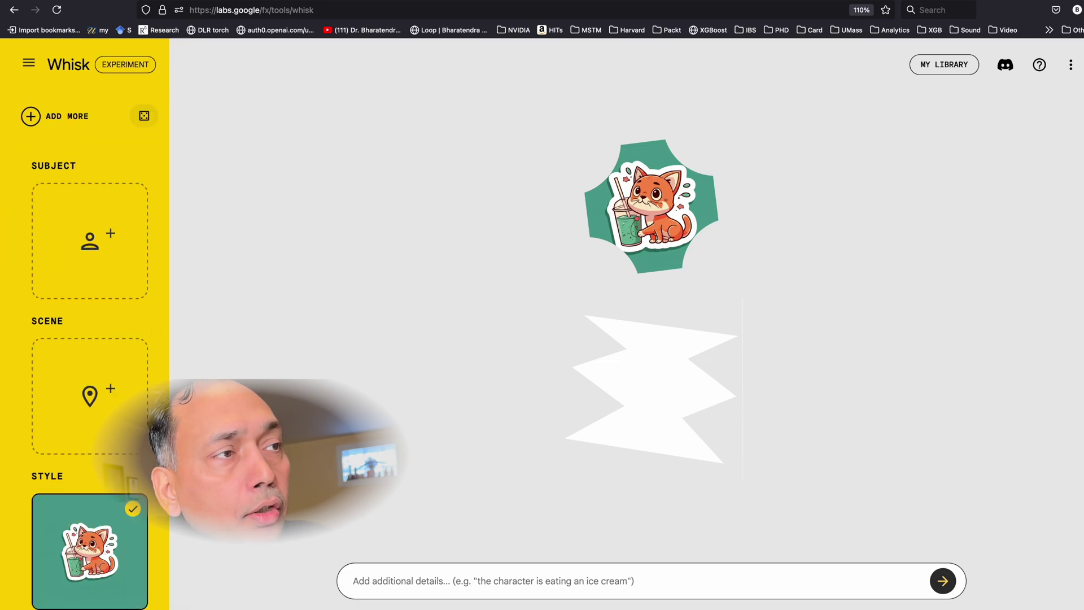
Step: Upload bb5b33ed-847b-448f-8eb5-2ea2e7240909.jpg as the subject image and generate the combined images
mouse_move(57, 183)
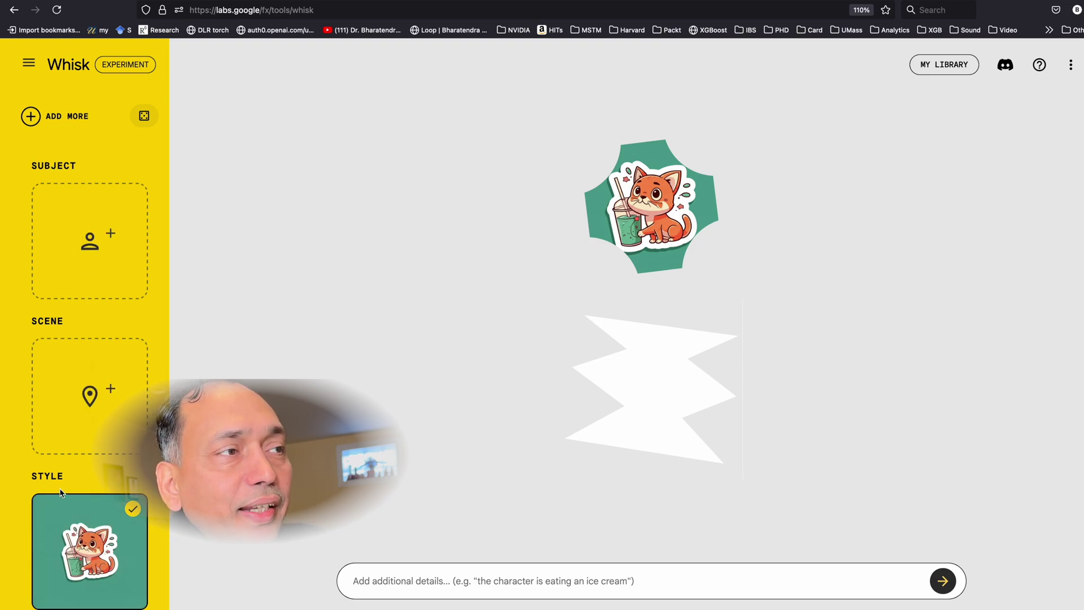
mouse_move(81, 542)
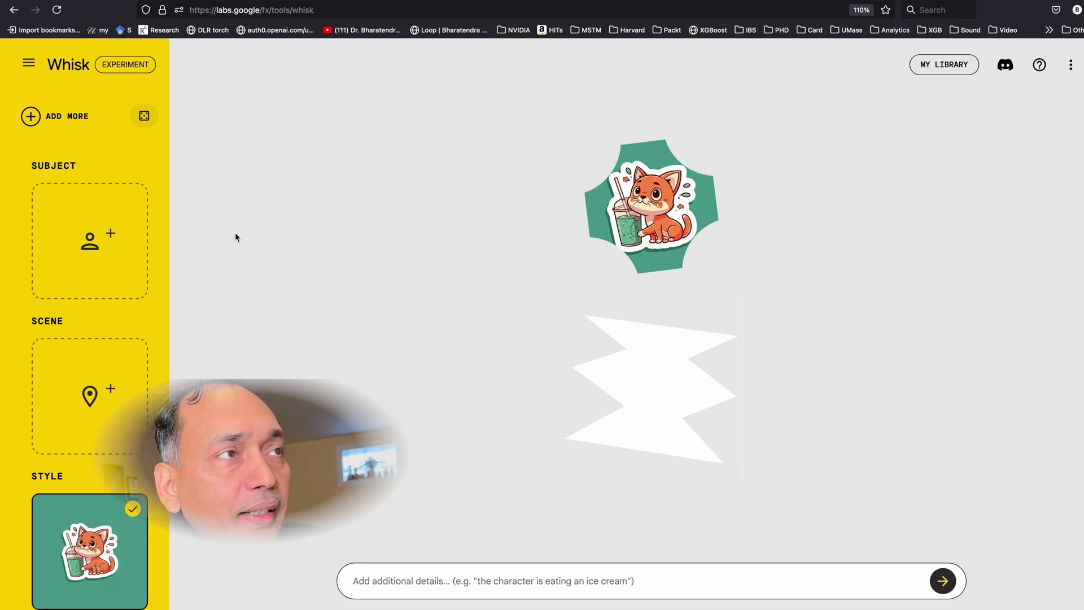
mouse_move(88, 210)
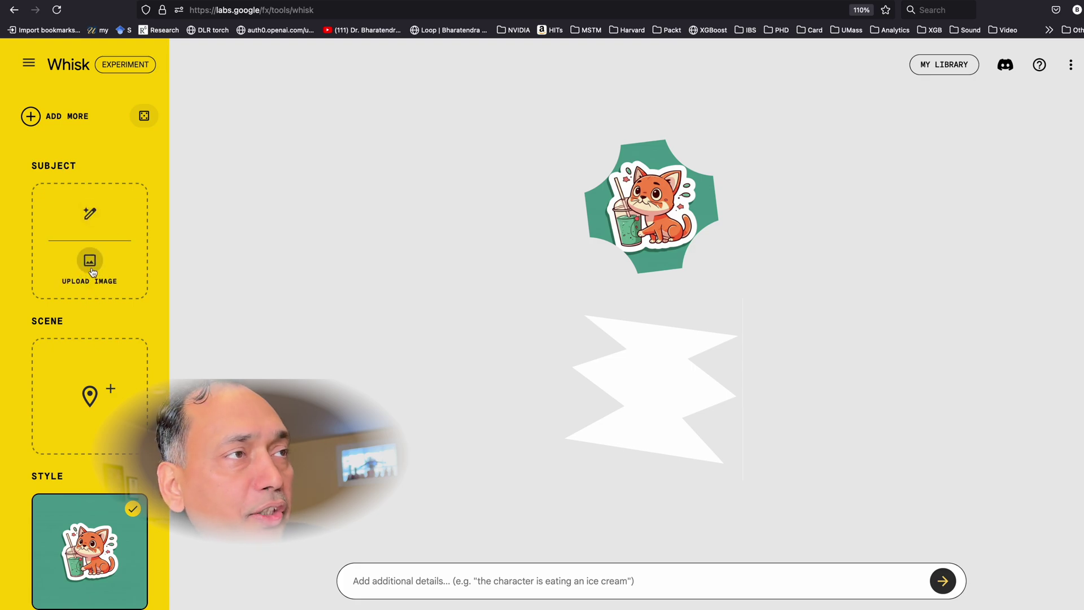
click(88, 273)
click(460, 92)
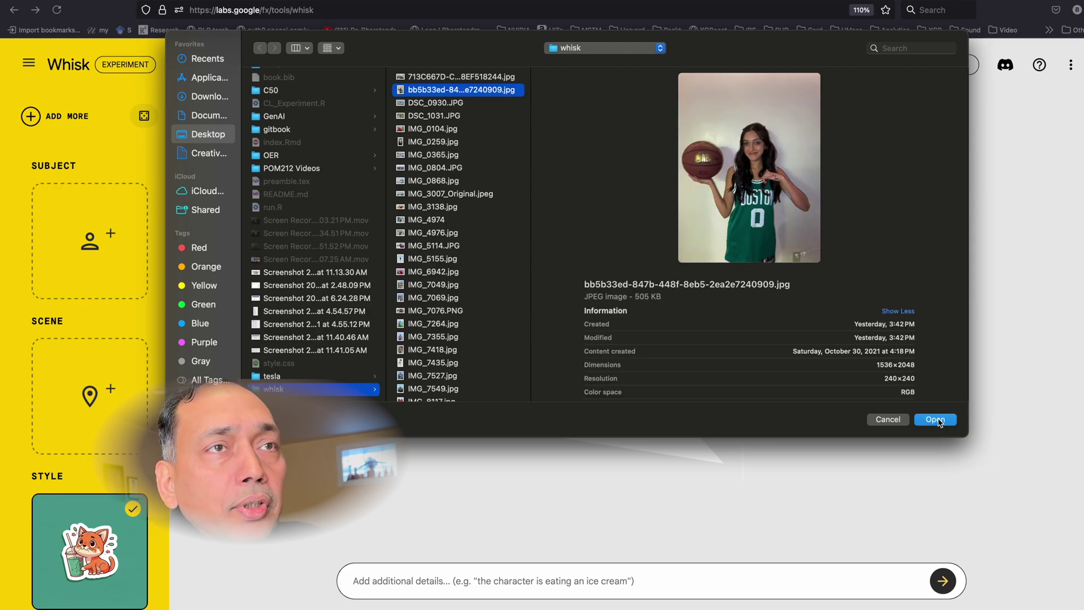
click(999, 416)
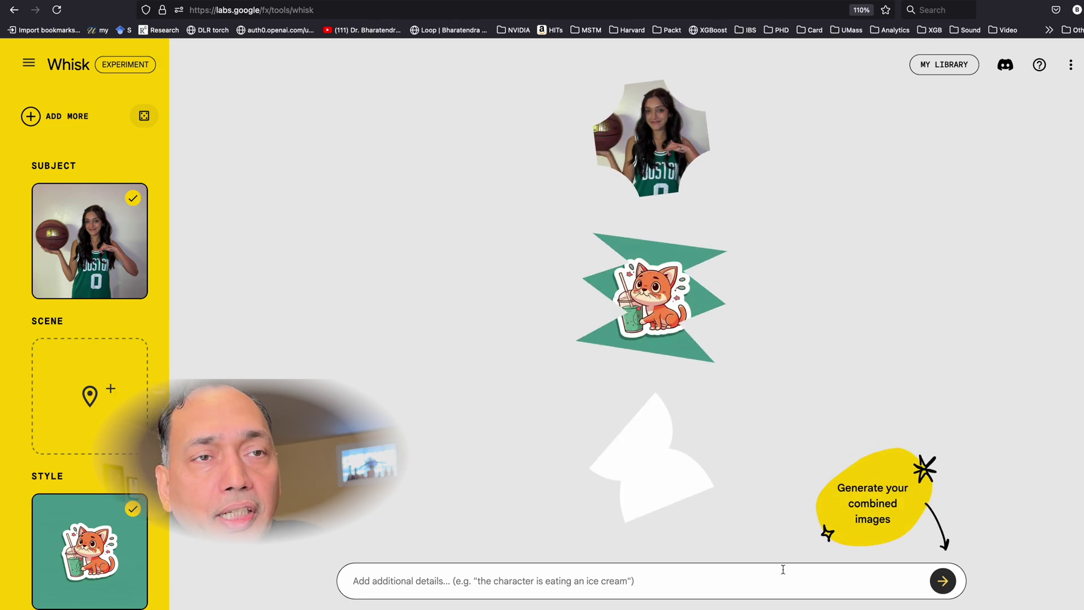
click(943, 582)
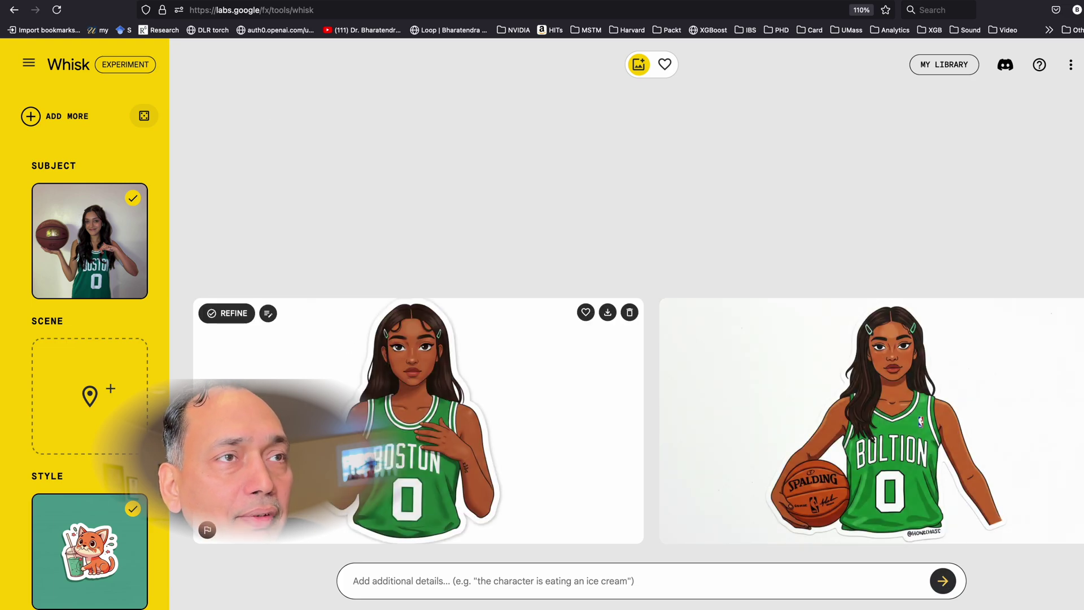
Step: Open the first generated image, with the BOSTON jersey, for refinement and check the prompt text behind it
click(230, 314)
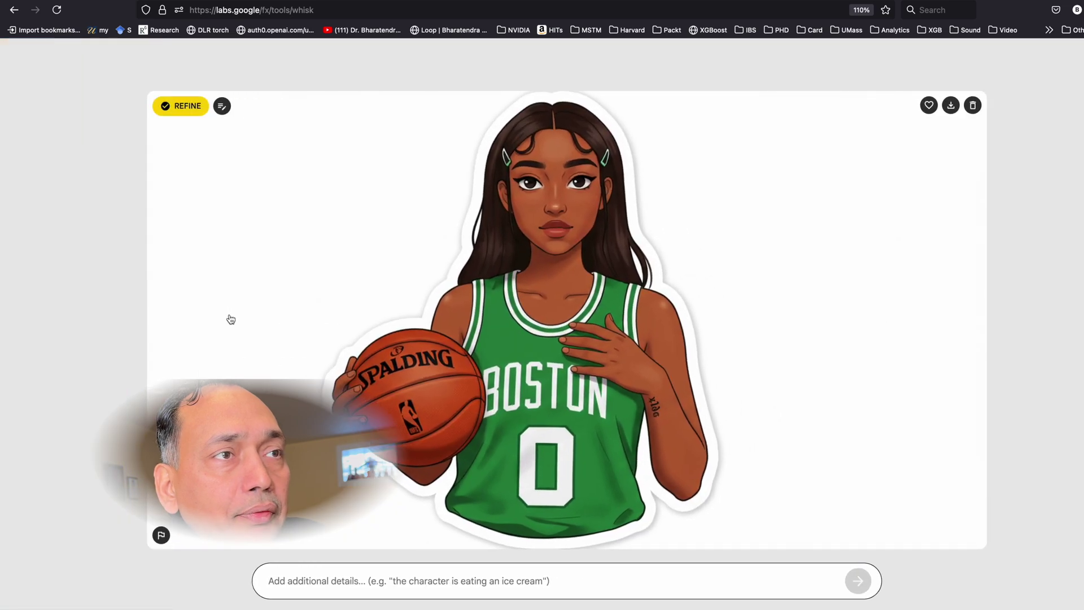
click(221, 107)
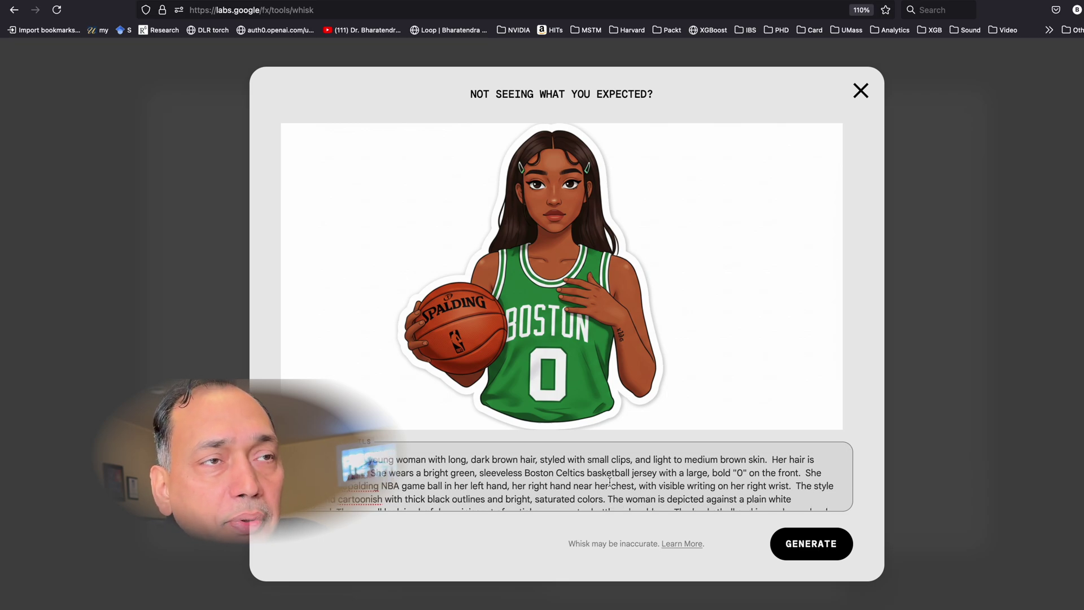
key(Escape)
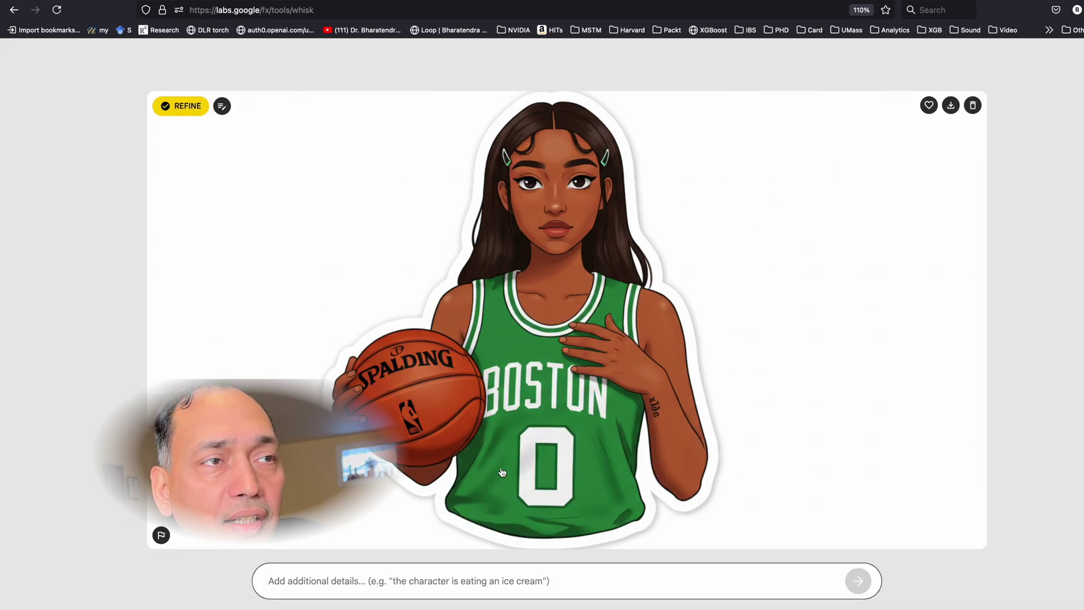
Step: Refine the image by asking to change the t-shirt color to pink, compare it with the original, and return to the gallery
click(377, 590)
text(change t-shirt color to pink)
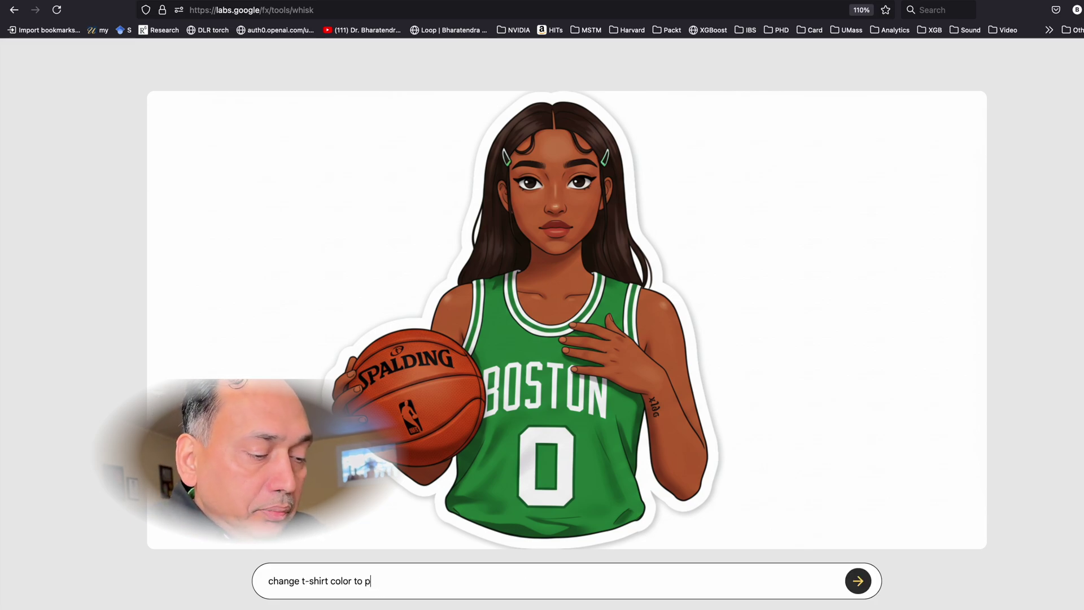
key(Return)
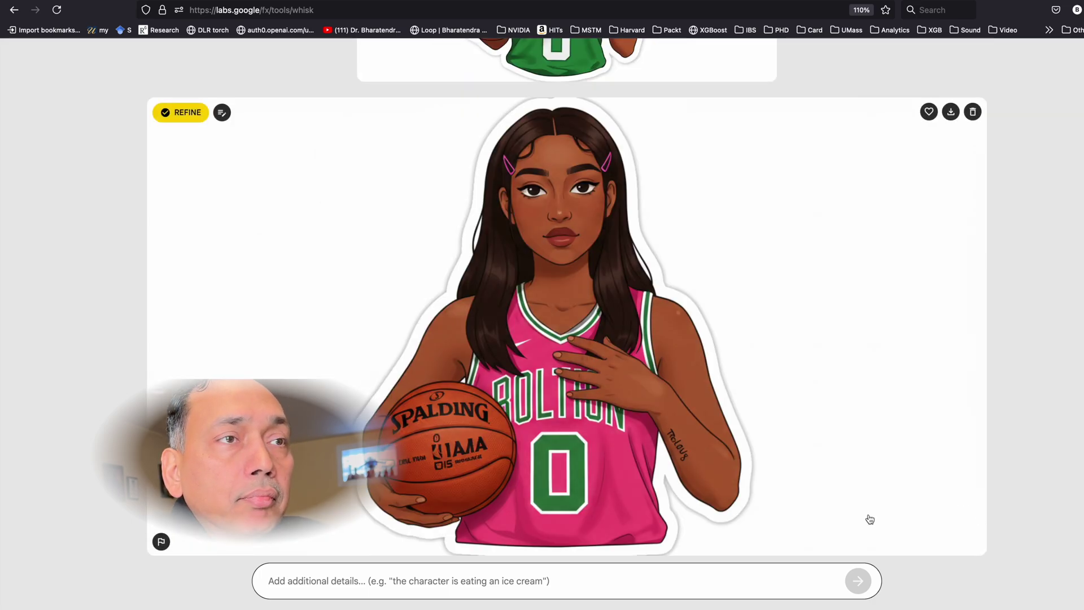
scroll(658, 387, up, 1)
scroll(864, 353, up, 5)
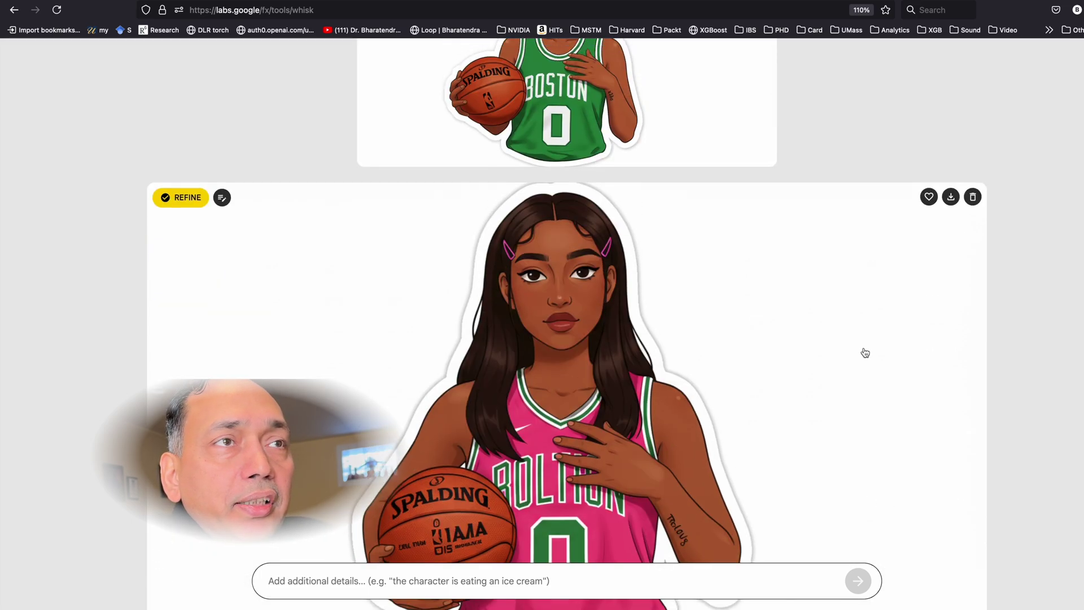
click(909, 241)
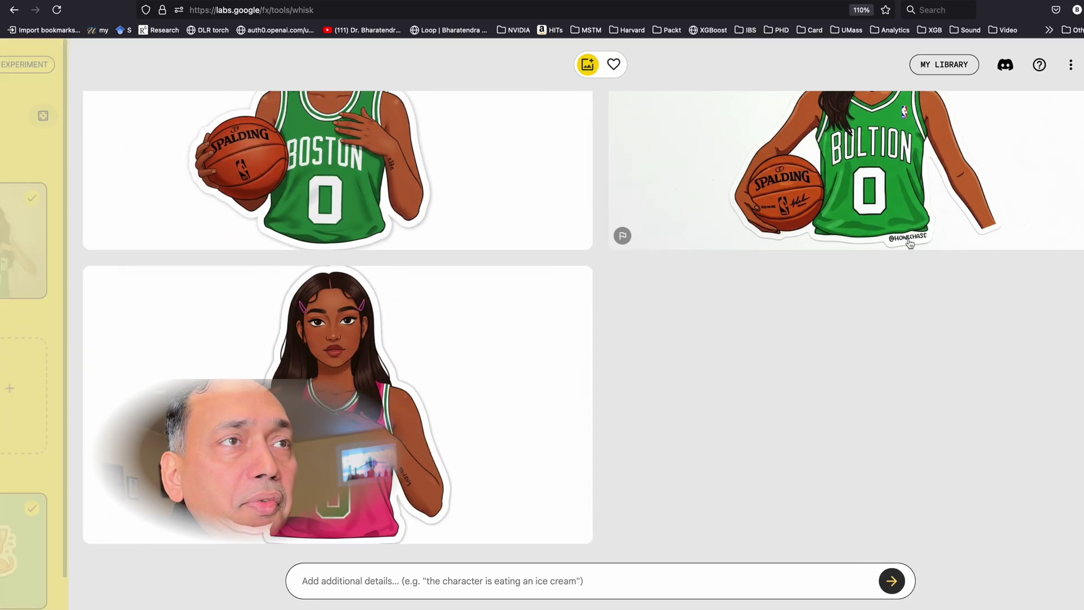
Step: Generate a scene image from the prompt "near a beach" and create new combined images with it
mouse_move(105, 401)
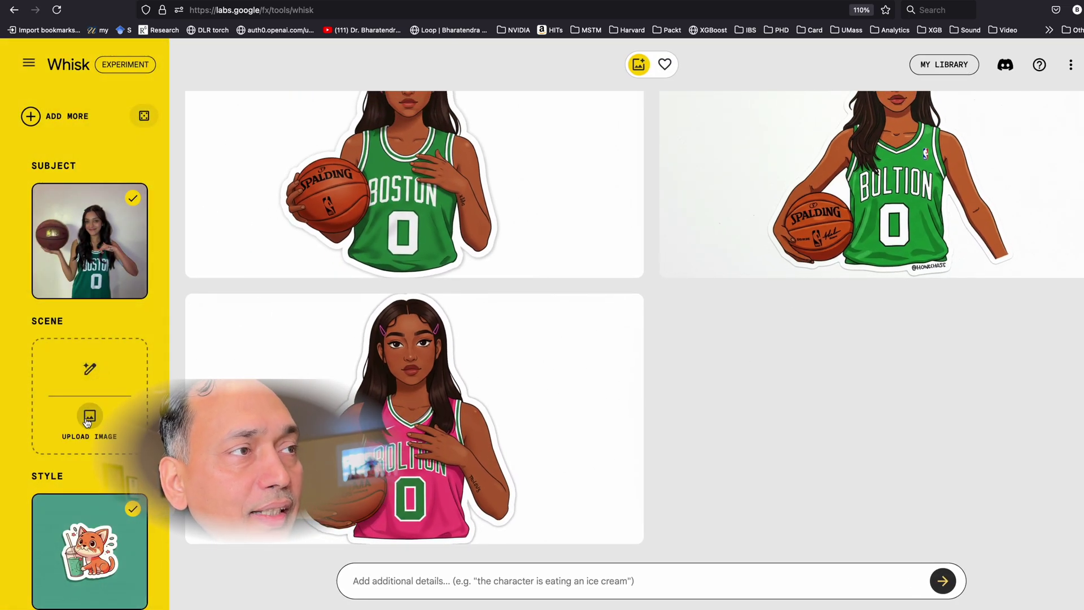
click(99, 371)
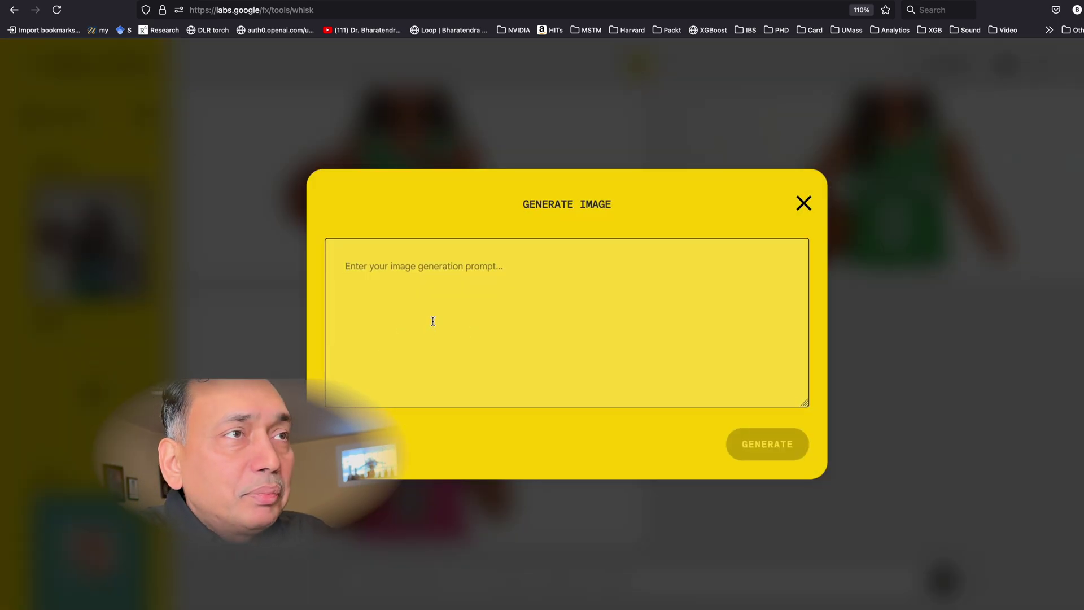
text(near a beach)
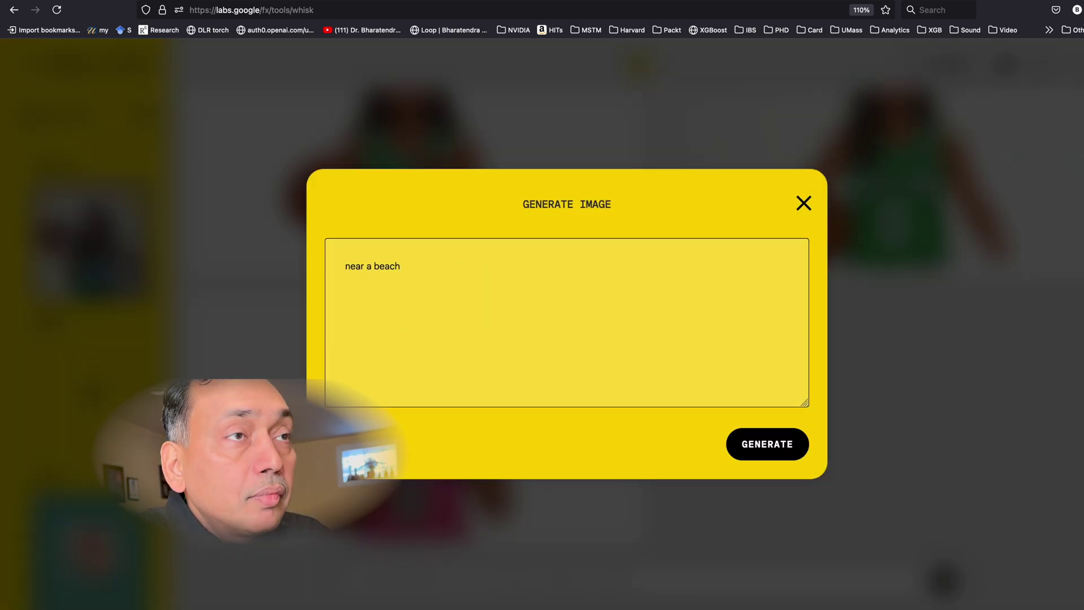
click(789, 447)
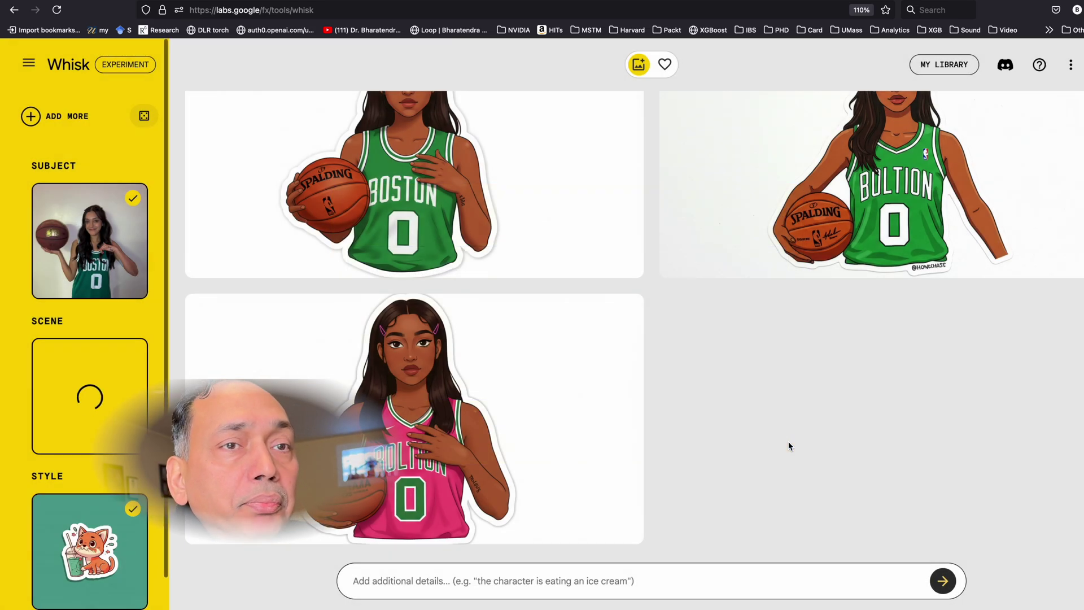
click(944, 584)
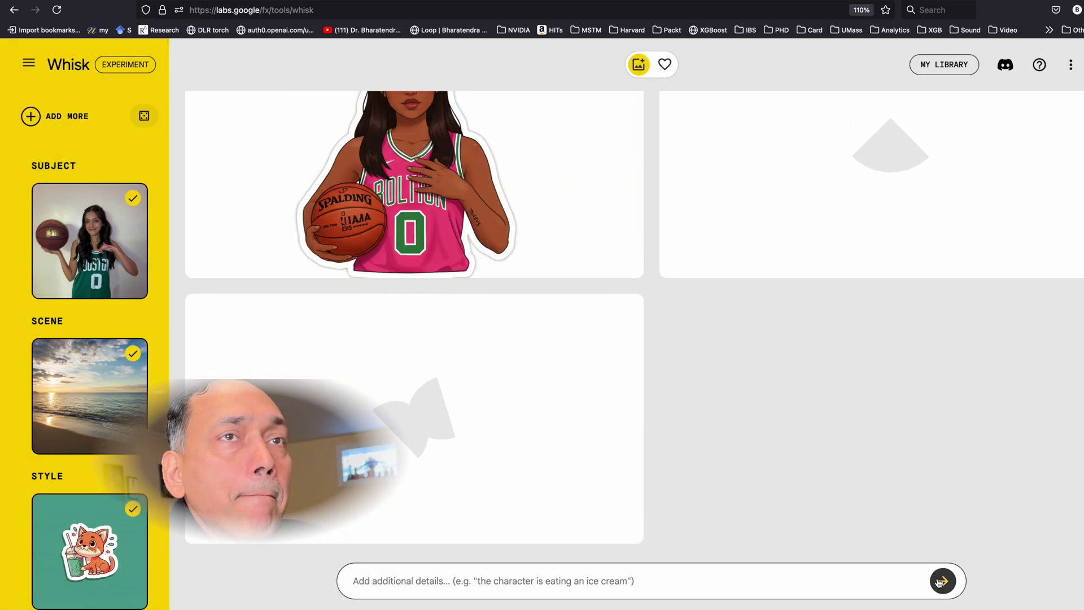
scroll(835, 489, up, 1)
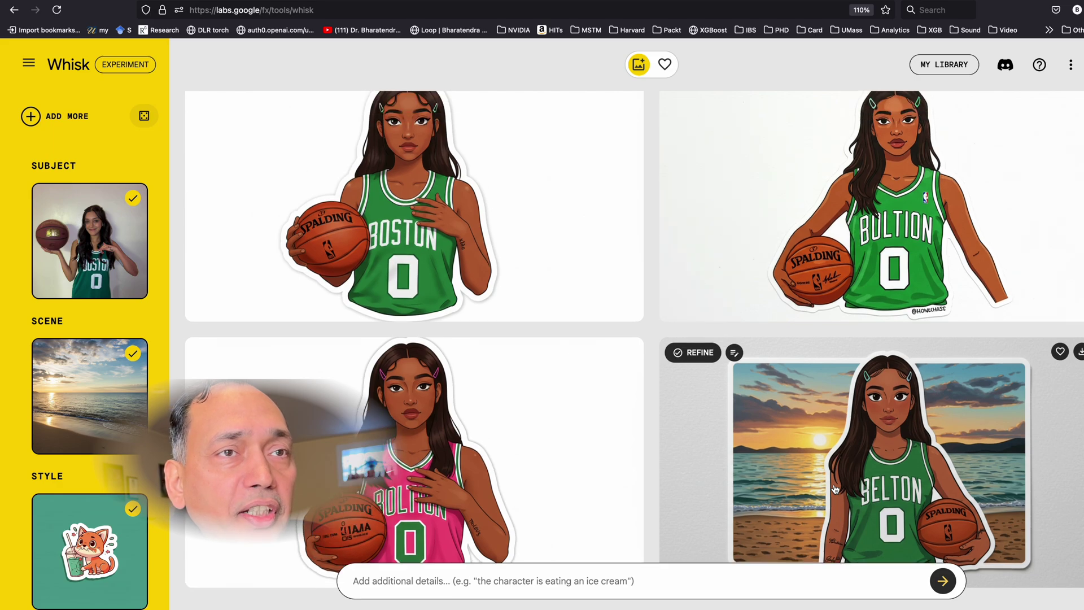
scroll(834, 486, down, 2)
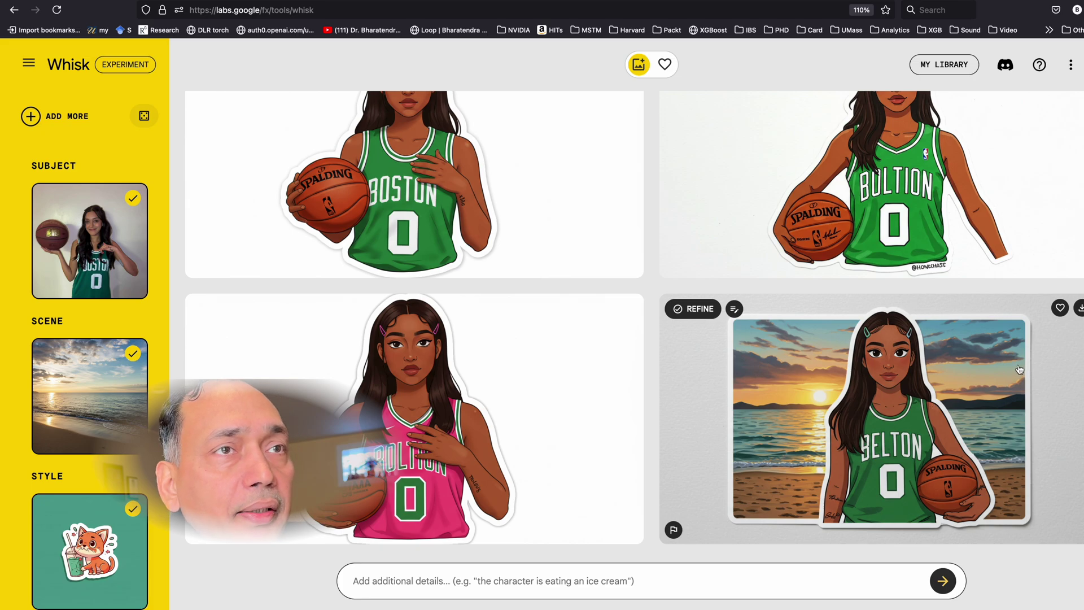
Step: Remove the current subject, scene and style images, and upload the group photo file "new" as the subject
click(134, 284)
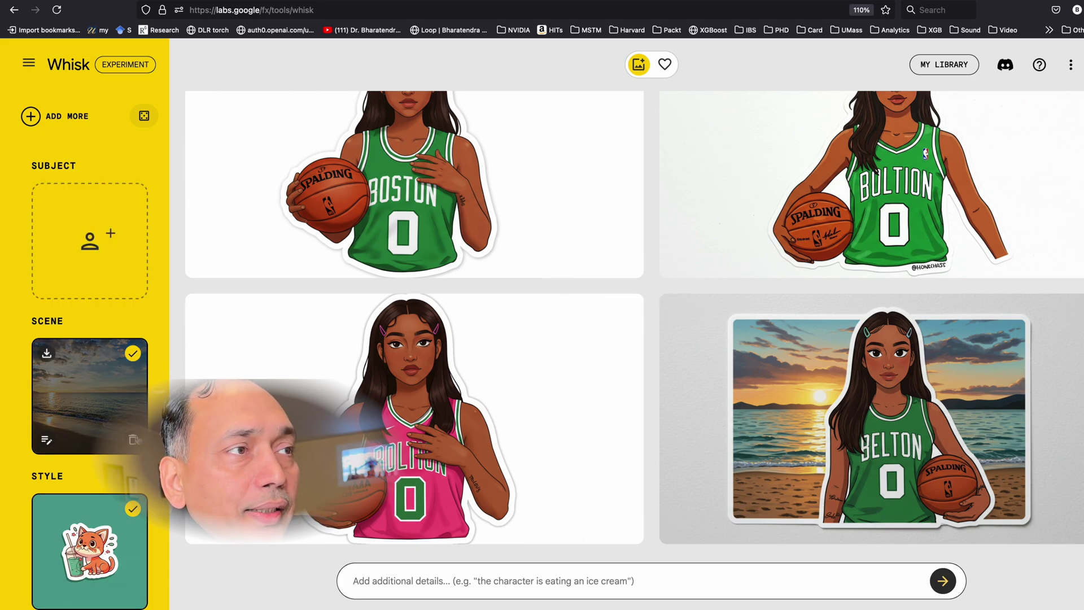
click(133, 440)
click(134, 594)
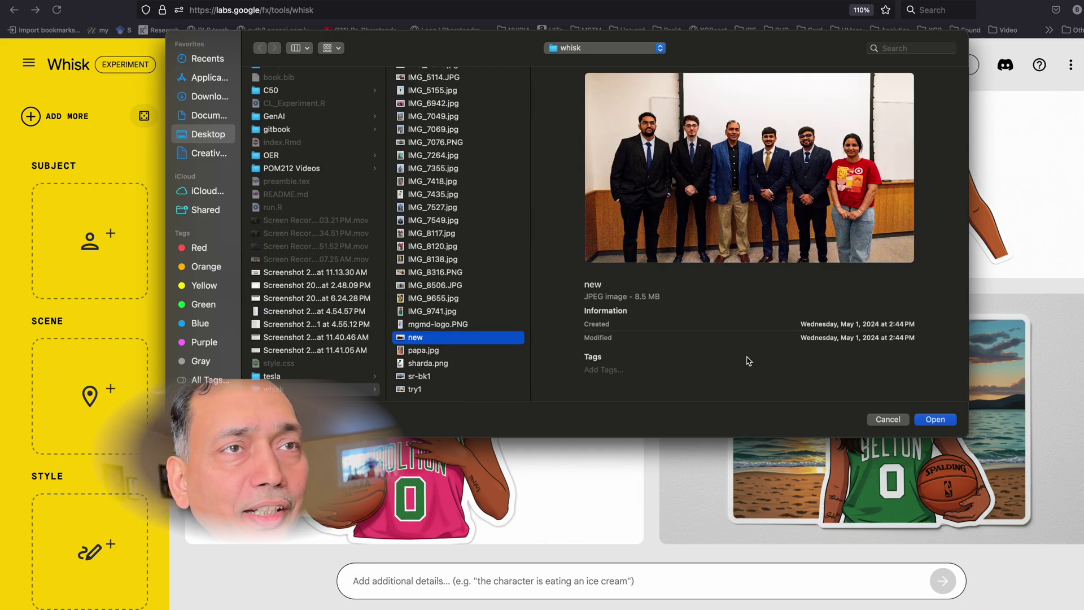
click(940, 421)
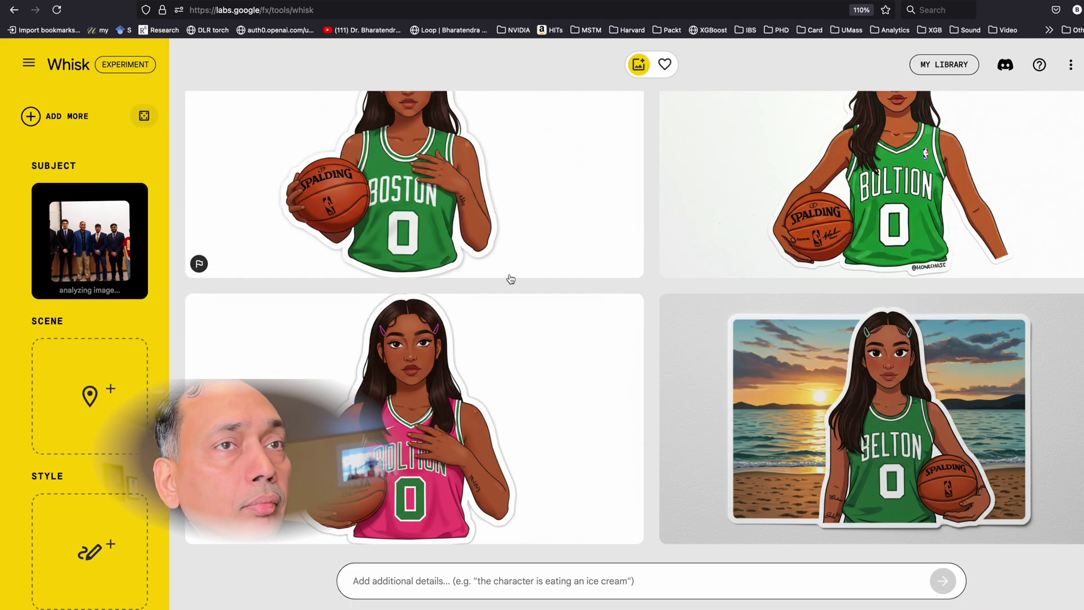
Step: Add randomly suggested inspiration images for the subject, scene and style, and look over the suggestions
mouse_move(66, 232)
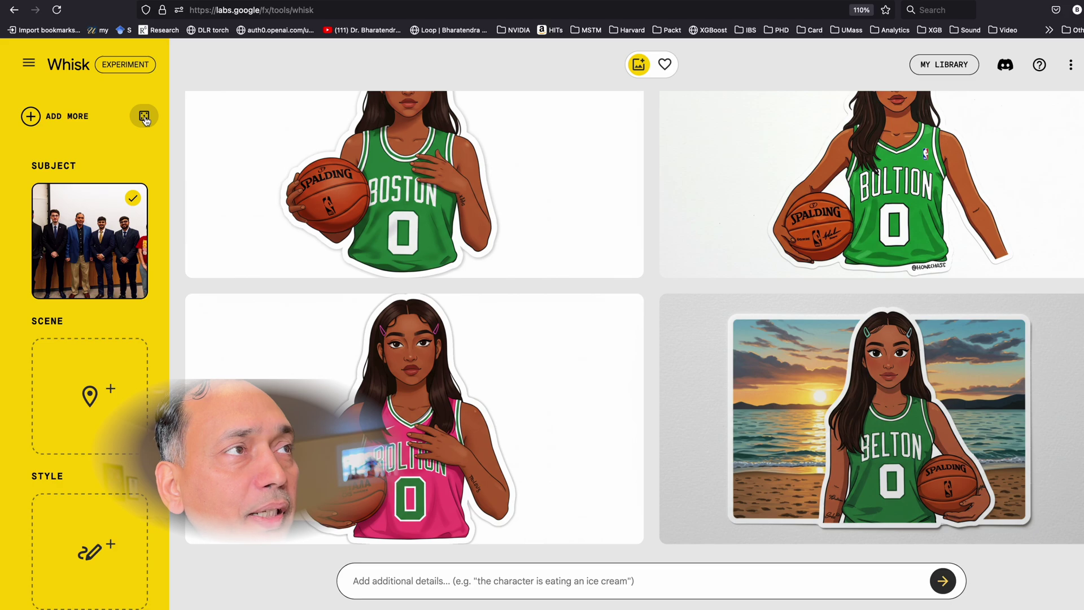
click(144, 116)
mouse_move(94, 412)
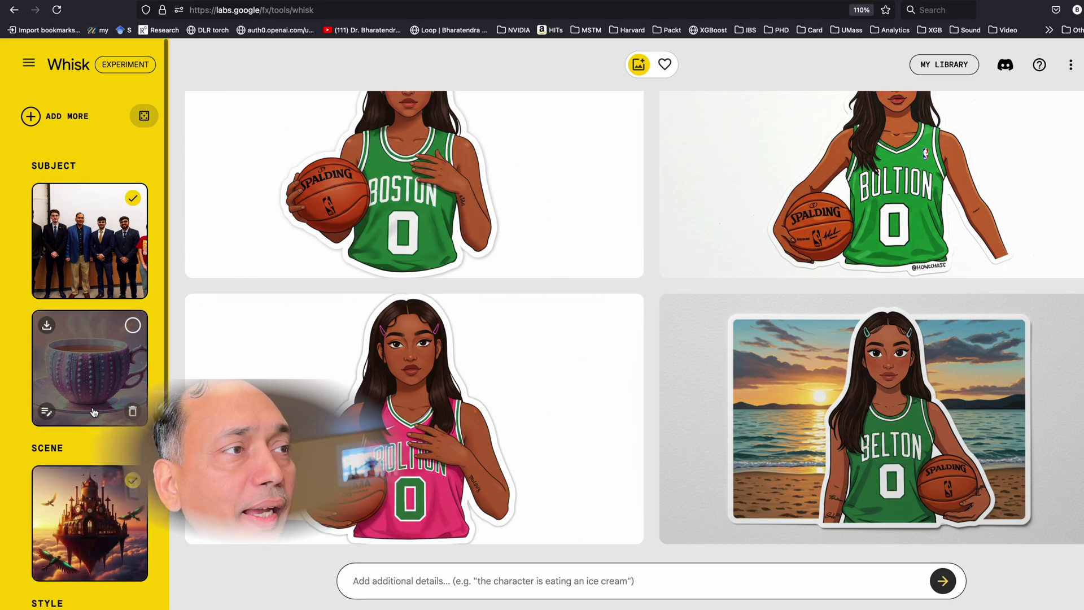
scroll(92, 410, down, 3)
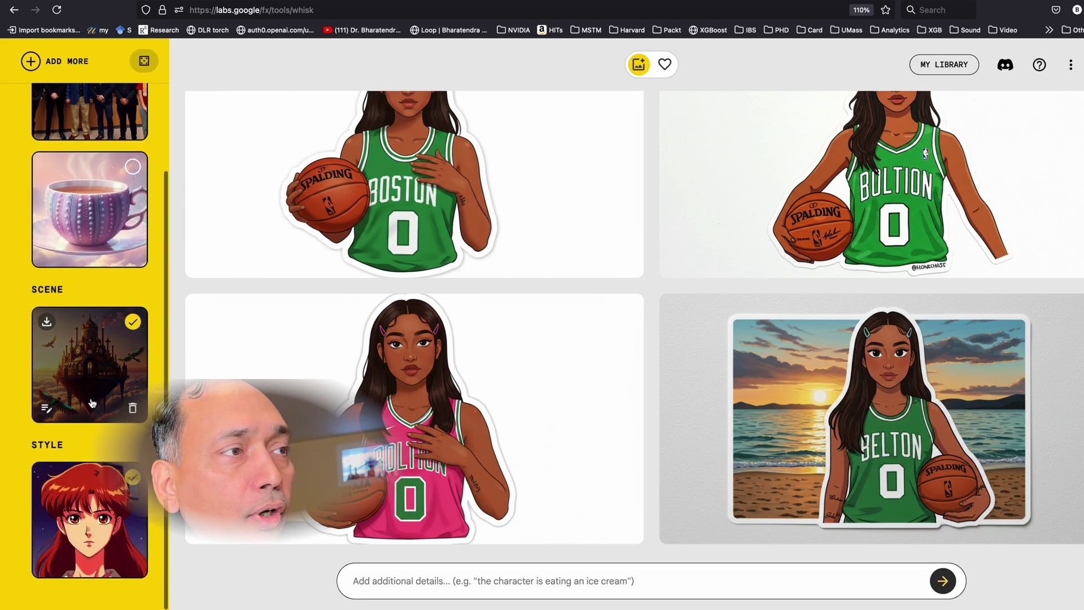
Step: Open the details of the red-haired anime style image and read through its description
scroll(92, 403, up, 2)
scroll(91, 485, down, 2)
mouse_move(92, 490)
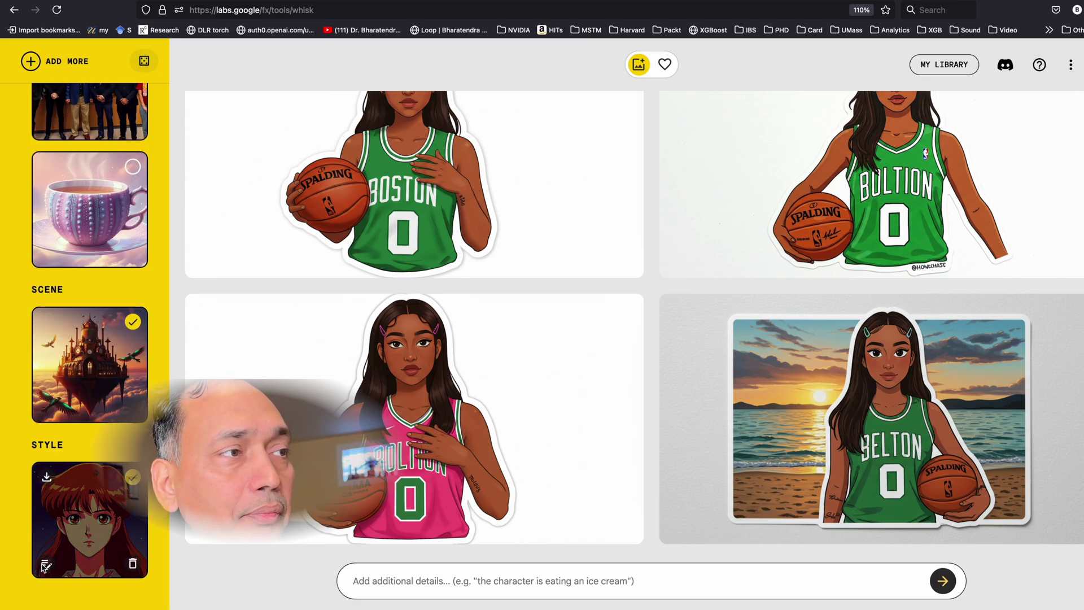
click(45, 566)
drag(431, 444, 567, 443)
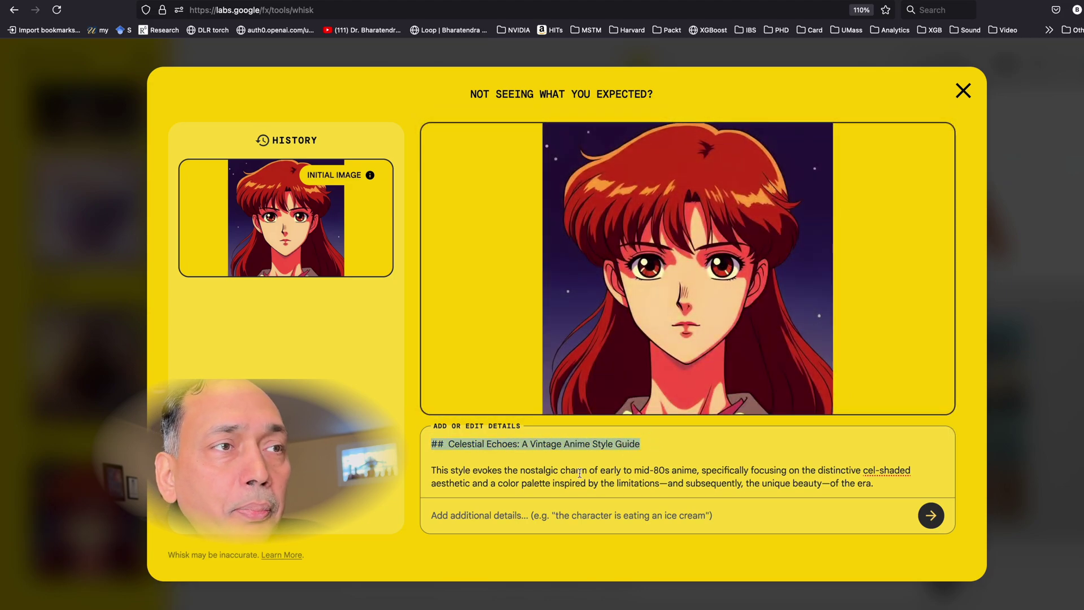
scroll(579, 473, down, 1)
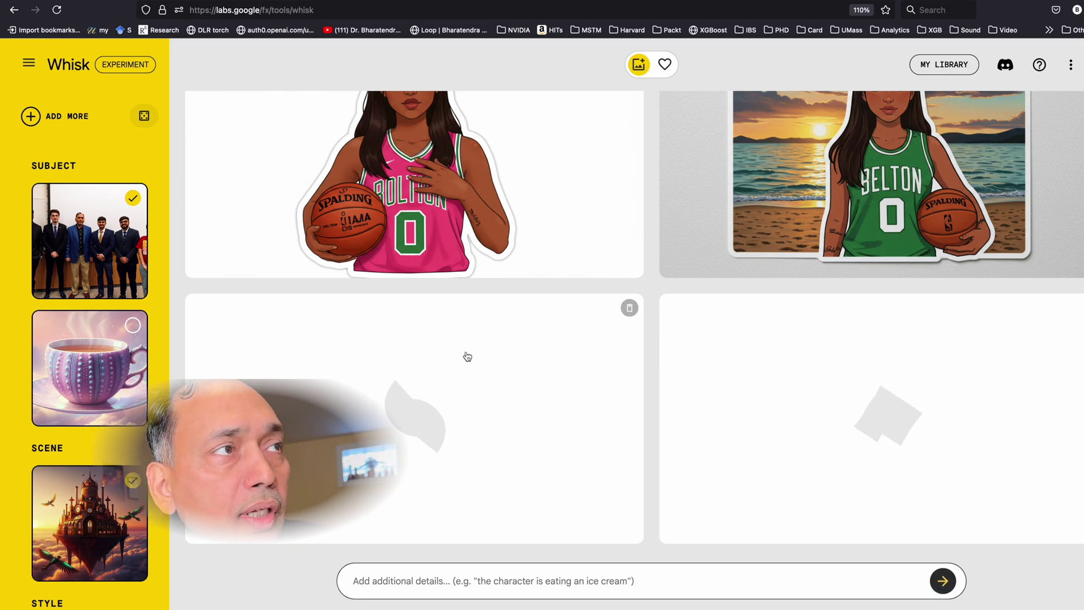
Step: View the group images generated with the sunset castle scene enlarged, one after the other
scroll(95, 507, down, 3)
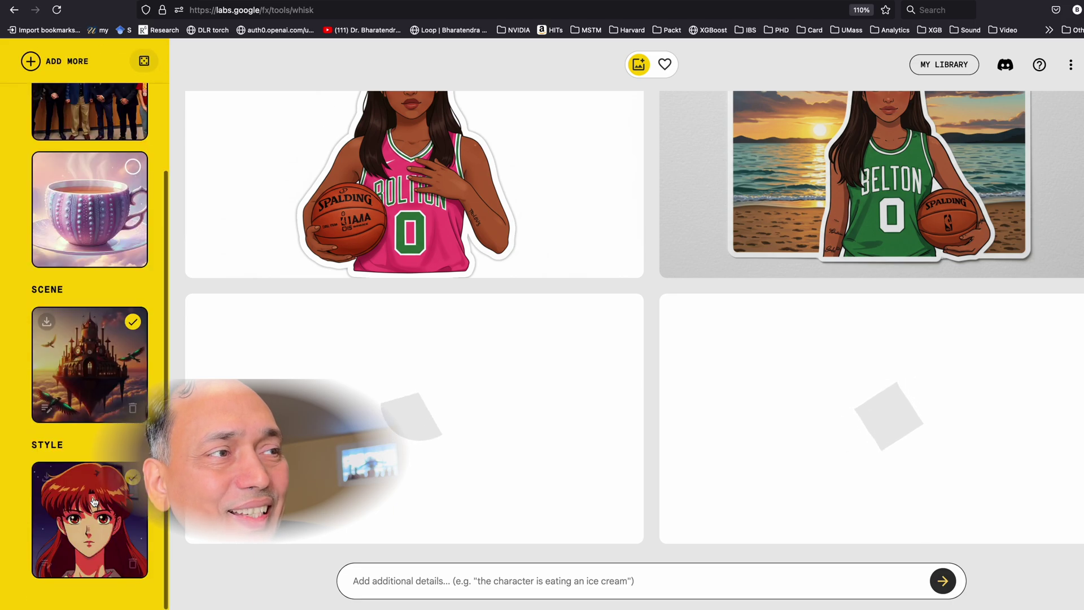
click(72, 512)
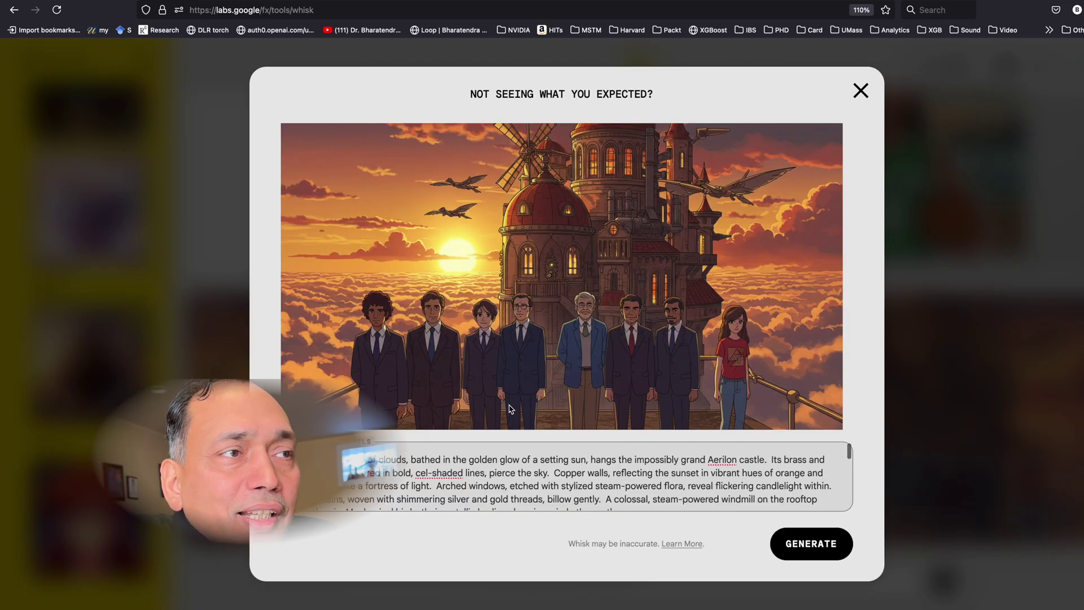
click(861, 92)
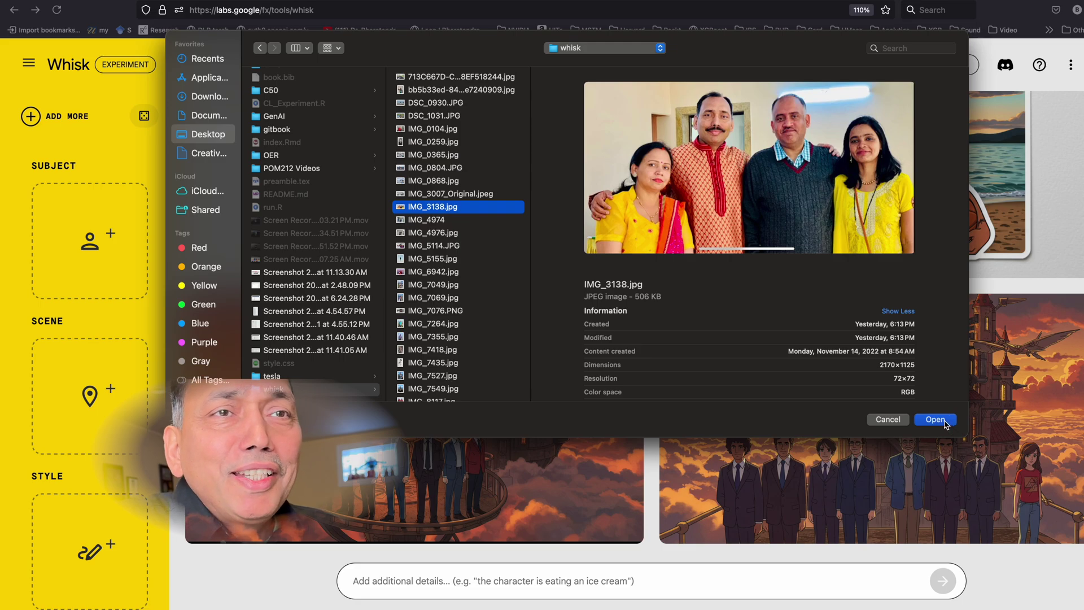
click(945, 423)
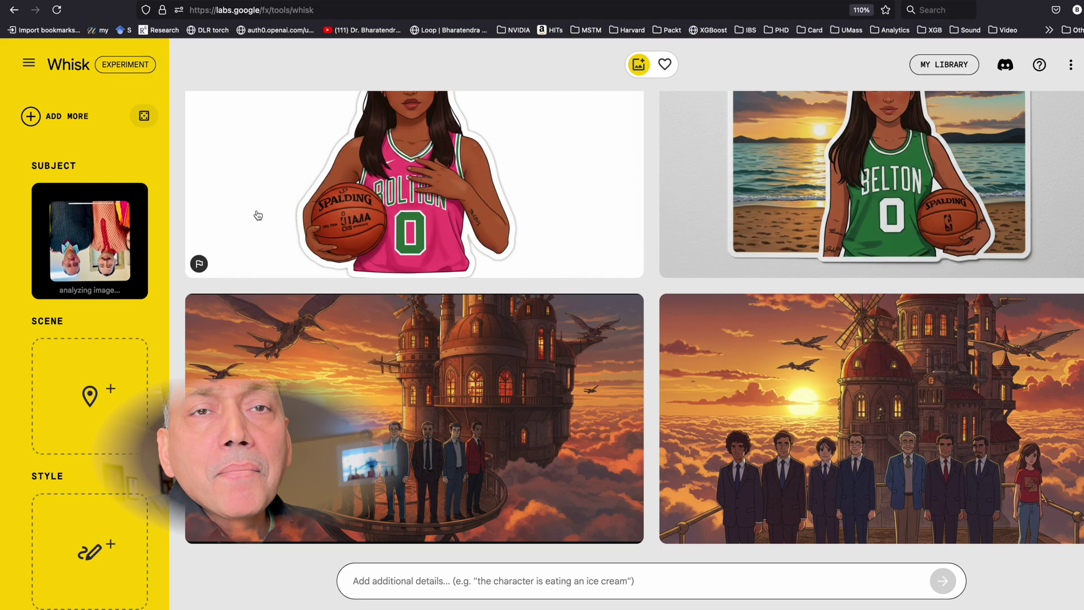
Step: Open the details of the cheese mountain scene image, read its description, and close the details
scroll(57, 324, down, 1)
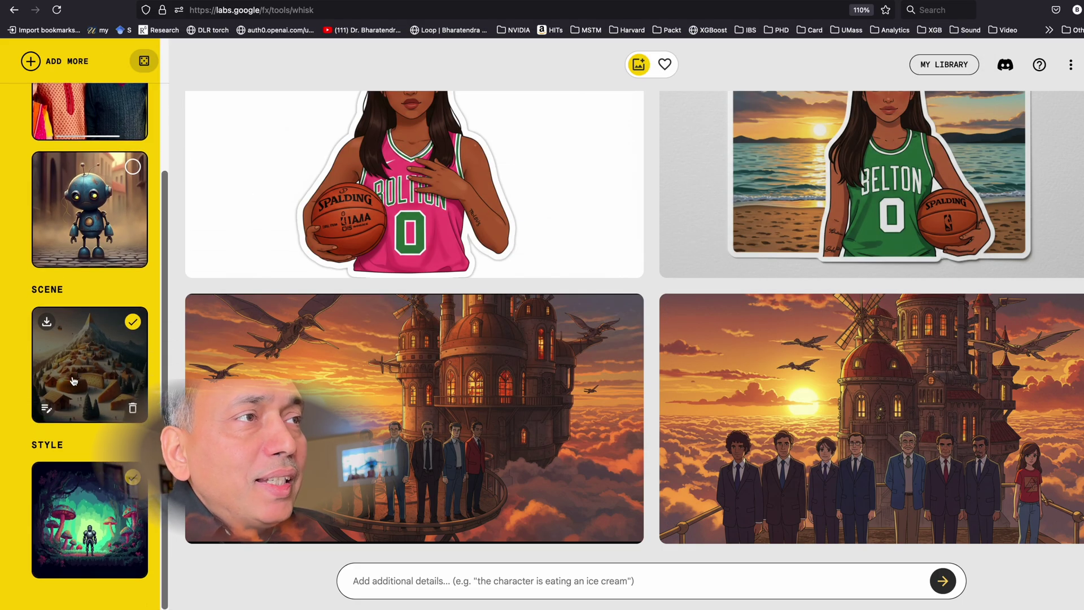
click(47, 408)
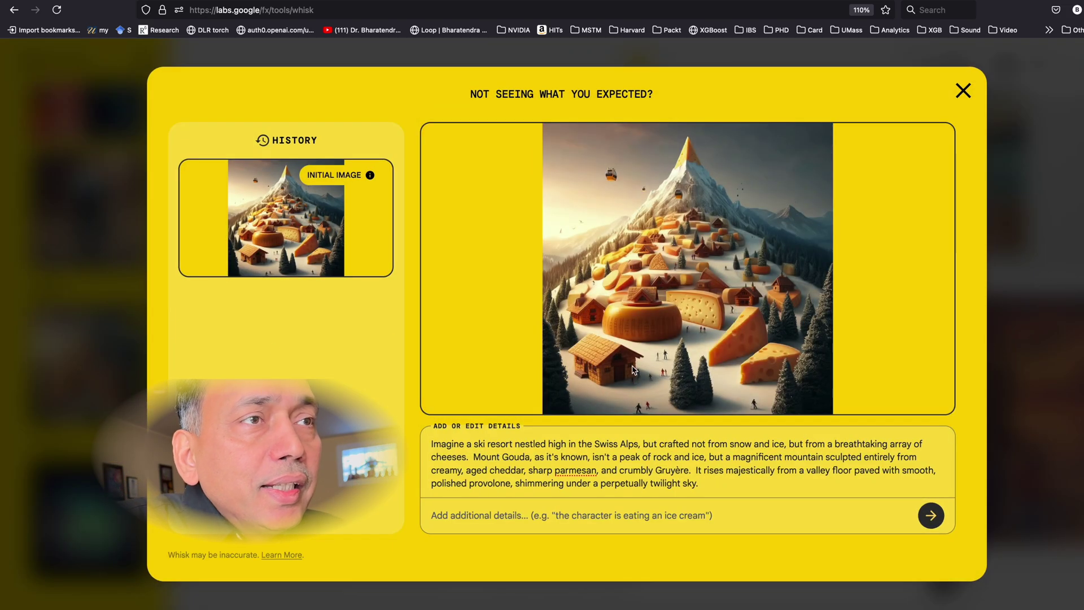
drag(595, 445, 649, 444)
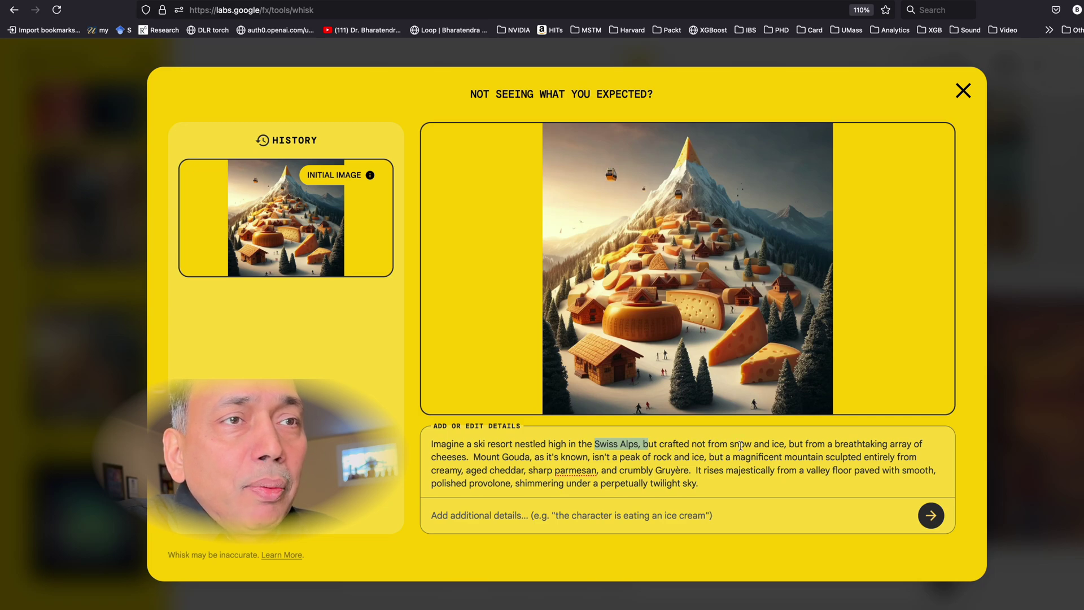
drag(731, 444, 769, 444)
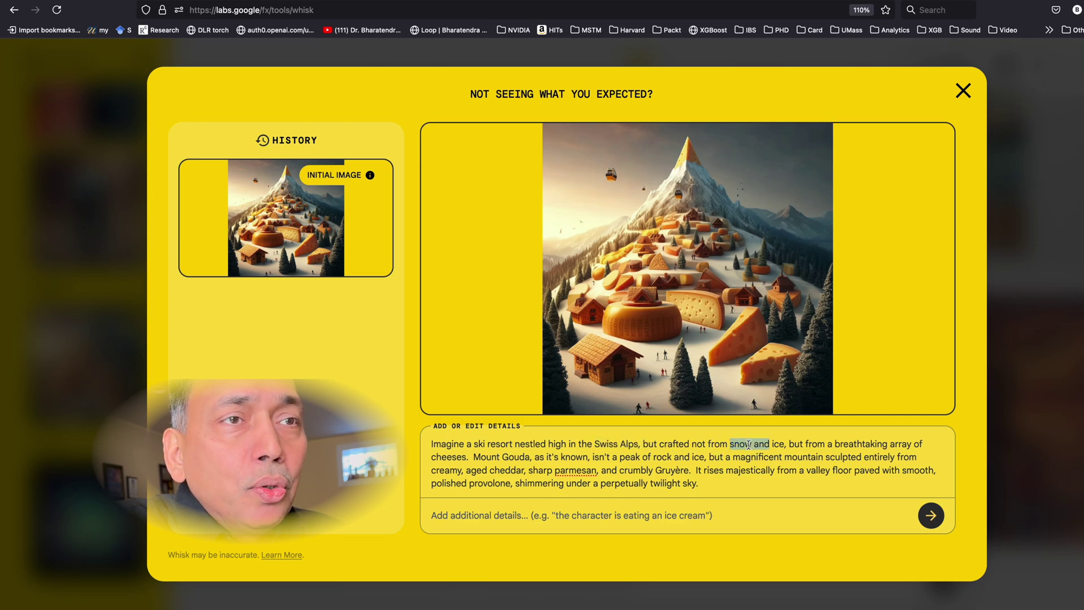
double_click(446, 460)
click(964, 91)
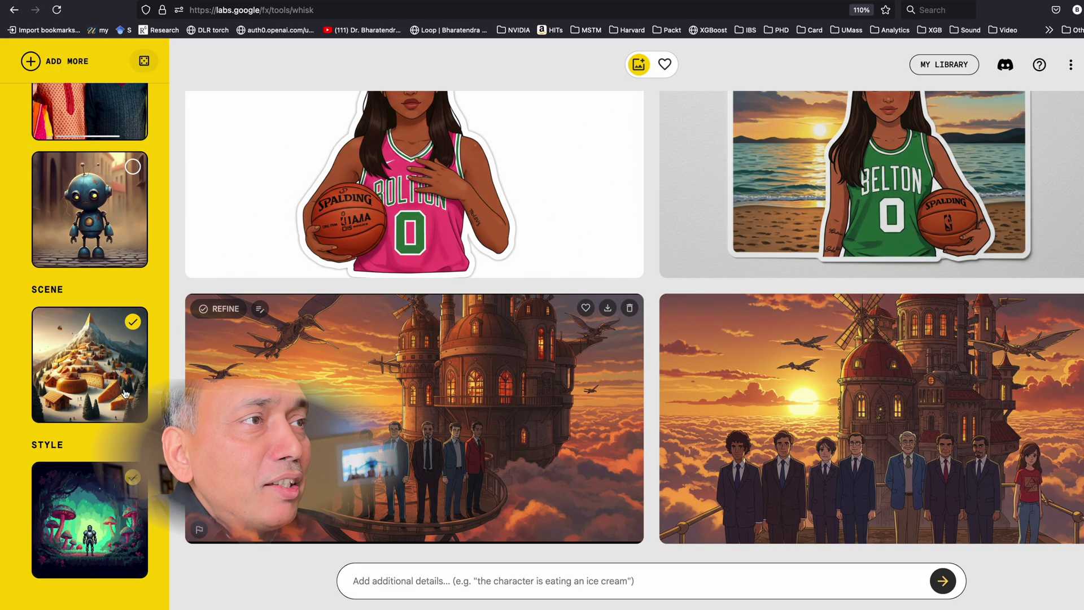
Step: Replace the glowing mushroom forest style image with a randomly suggested one and generate new combined images
click(125, 471)
click(125, 472)
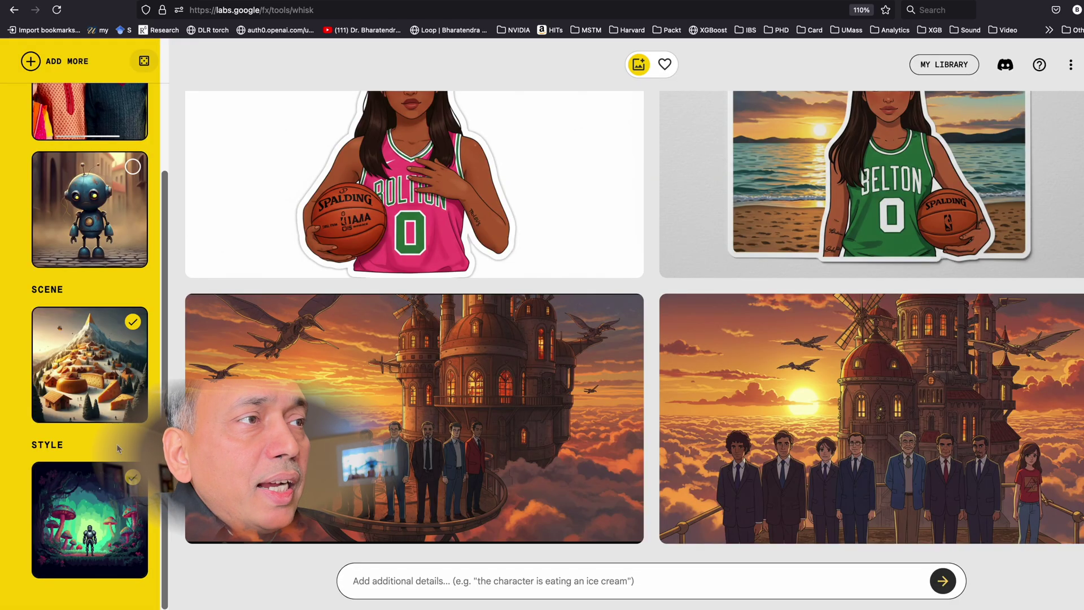
mouse_move(132, 479)
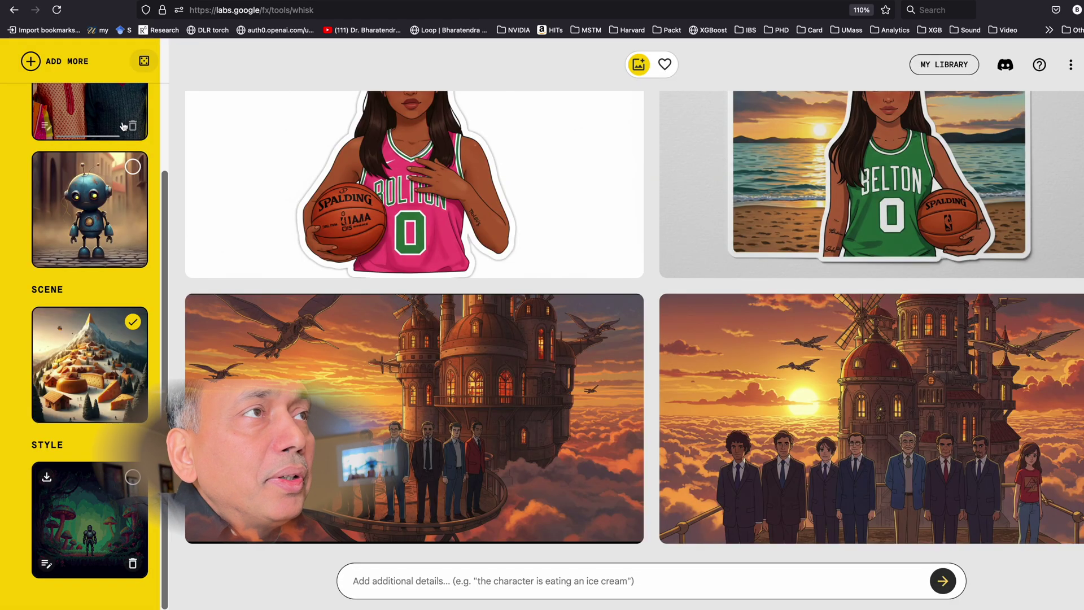
click(133, 563)
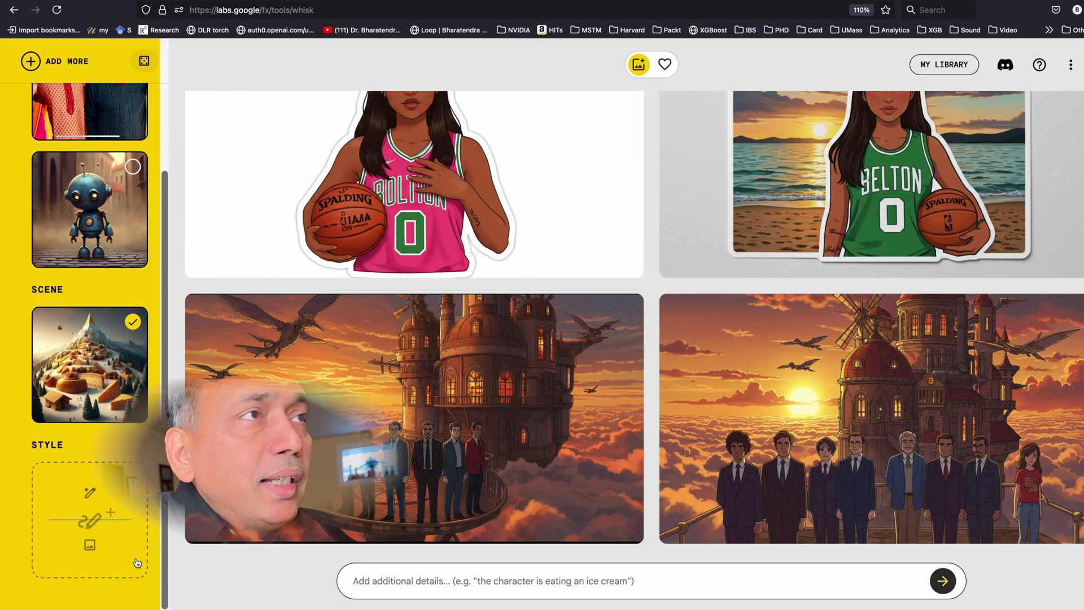
click(144, 63)
scroll(115, 457, down, 2)
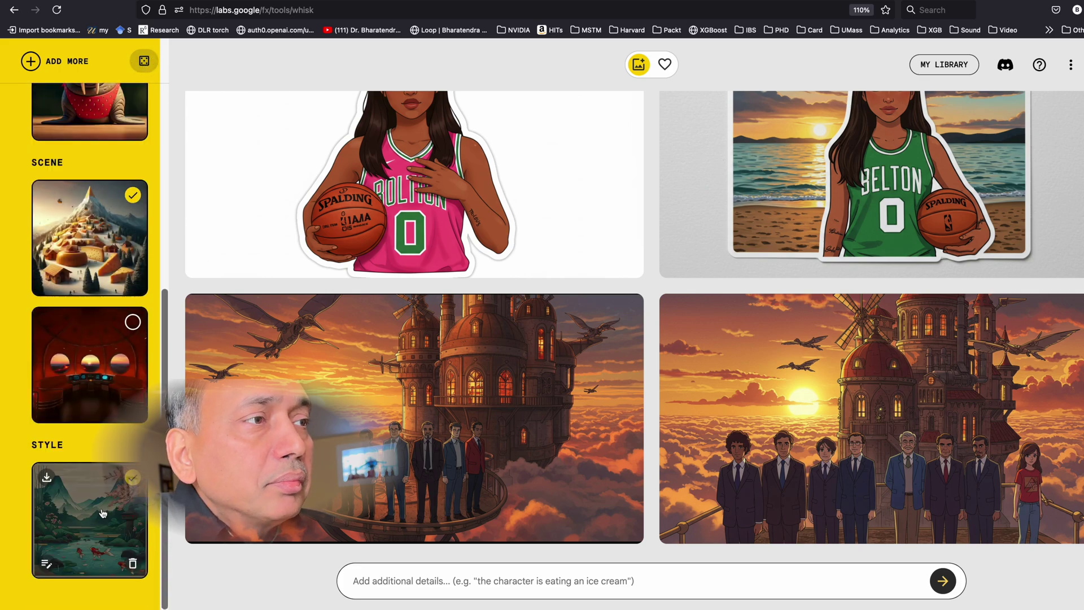
click(46, 563)
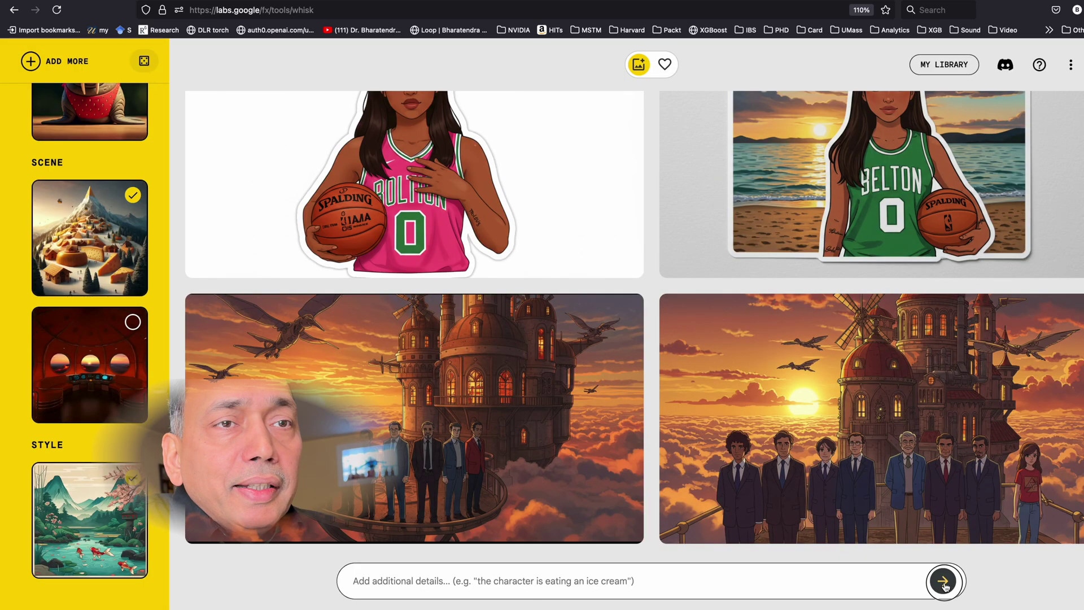
click(945, 584)
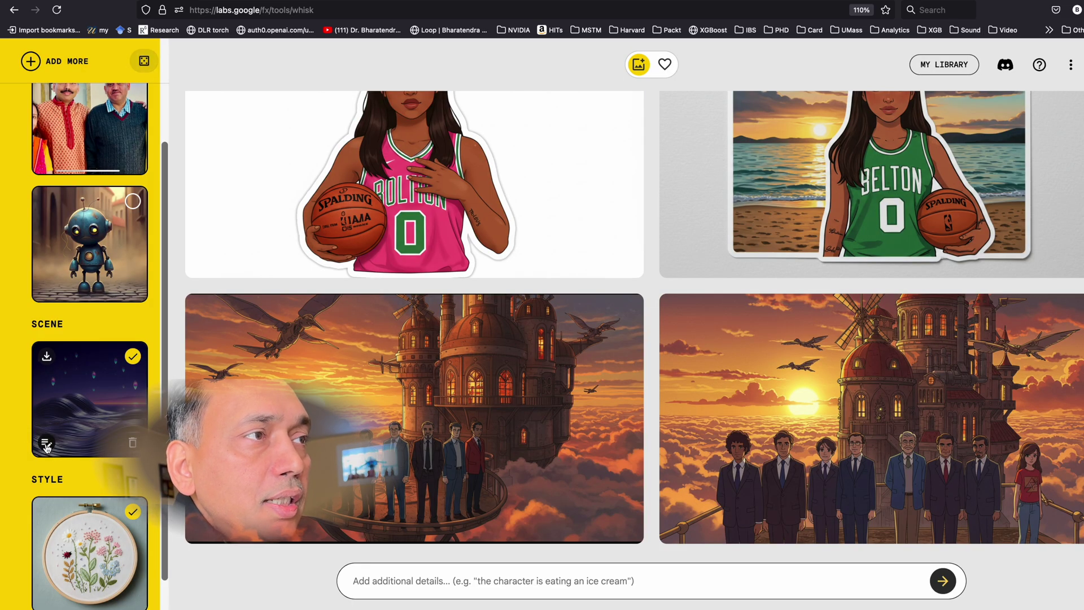
Step: Review the description of the silver waves scene image, and upload IMG_0365.jpg as the new subject
click(46, 447)
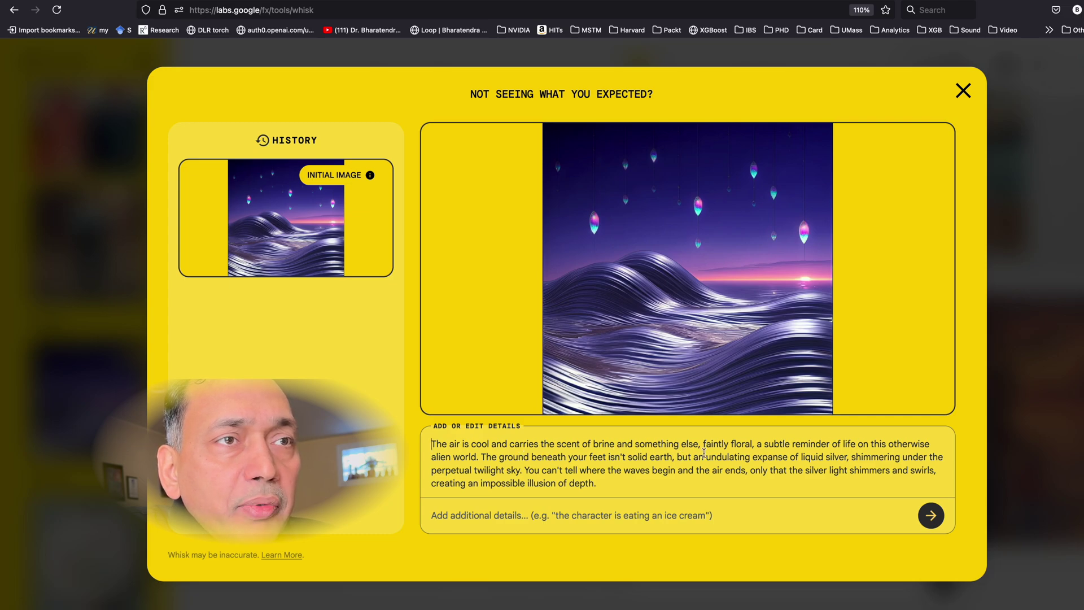
click(963, 91)
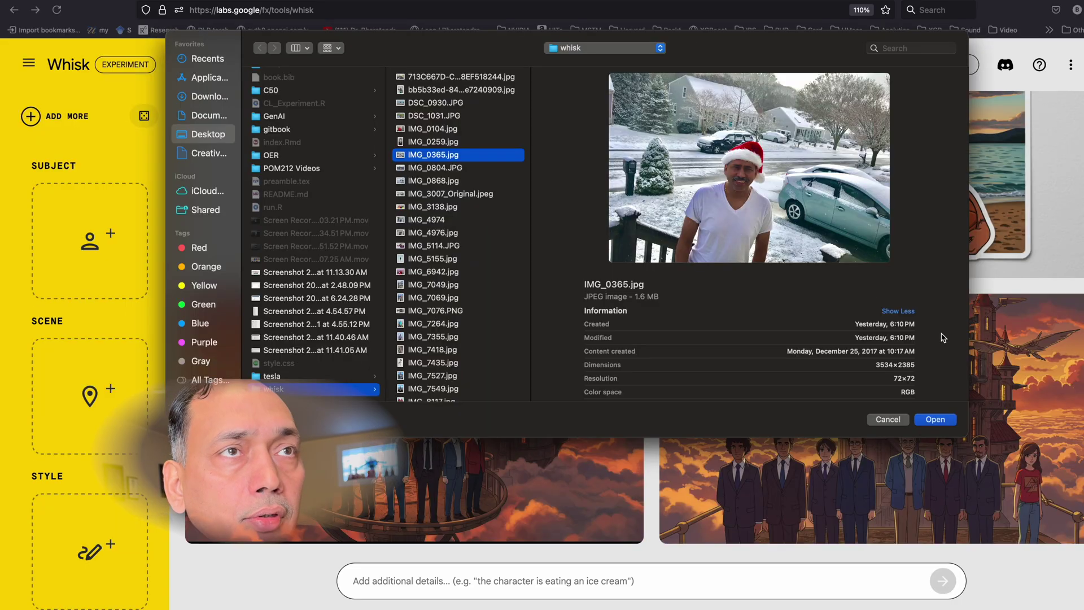
click(935, 419)
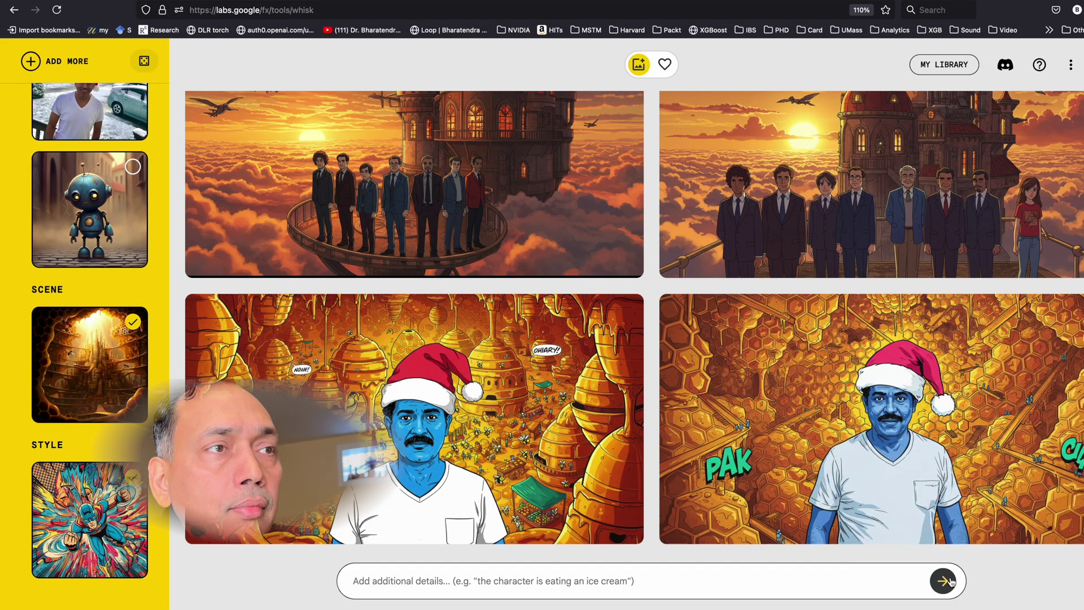
Step: Add the detail "eating ice cream" and generate new images of the Santa-hat subject in the honeycomb scene
text(eating )
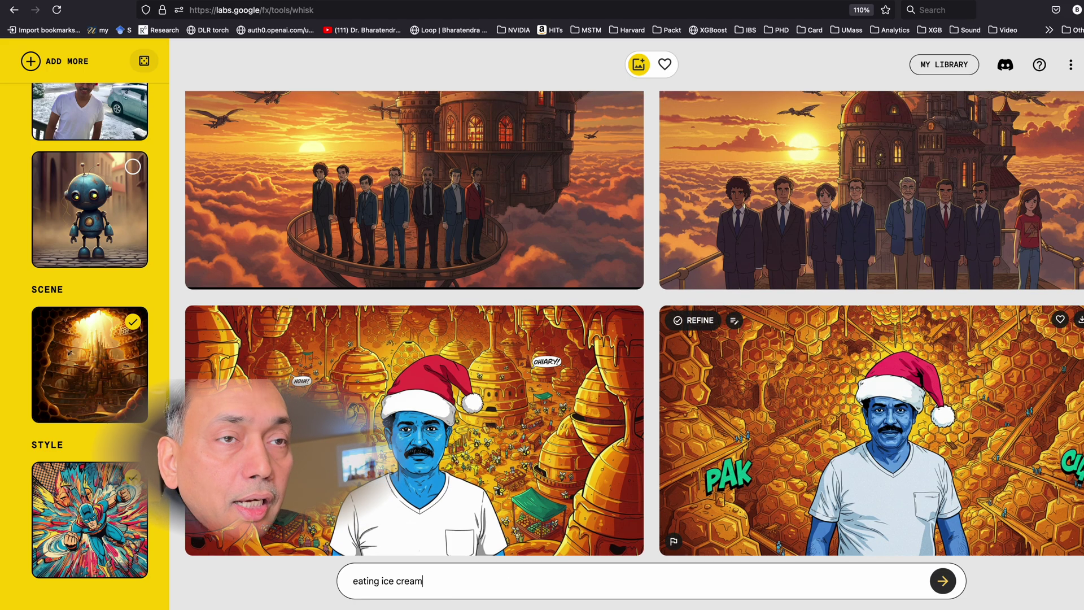
text(ice cream)
click(942, 581)
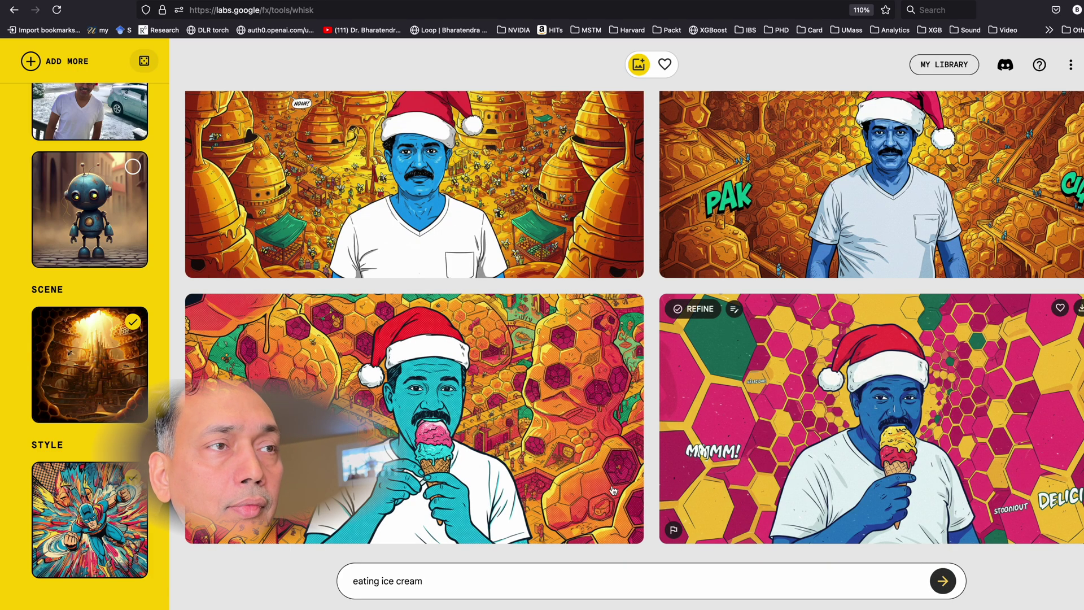
Step: View the generated ice cream images of the Santa-hat man and the Christmas ornament group enlarged
mouse_move(421, 382)
click(442, 444)
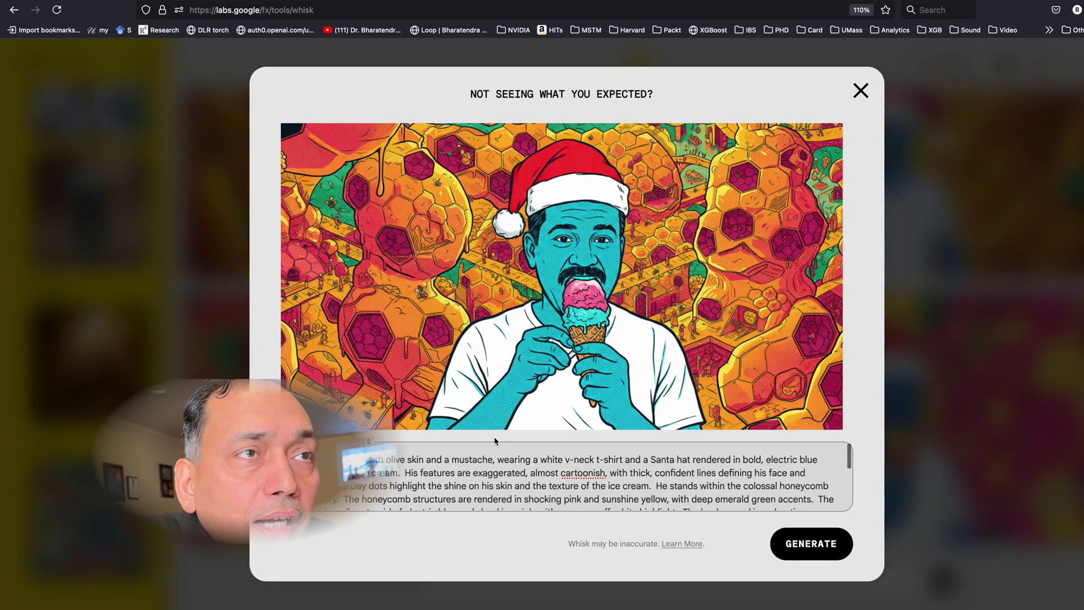
click(870, 103)
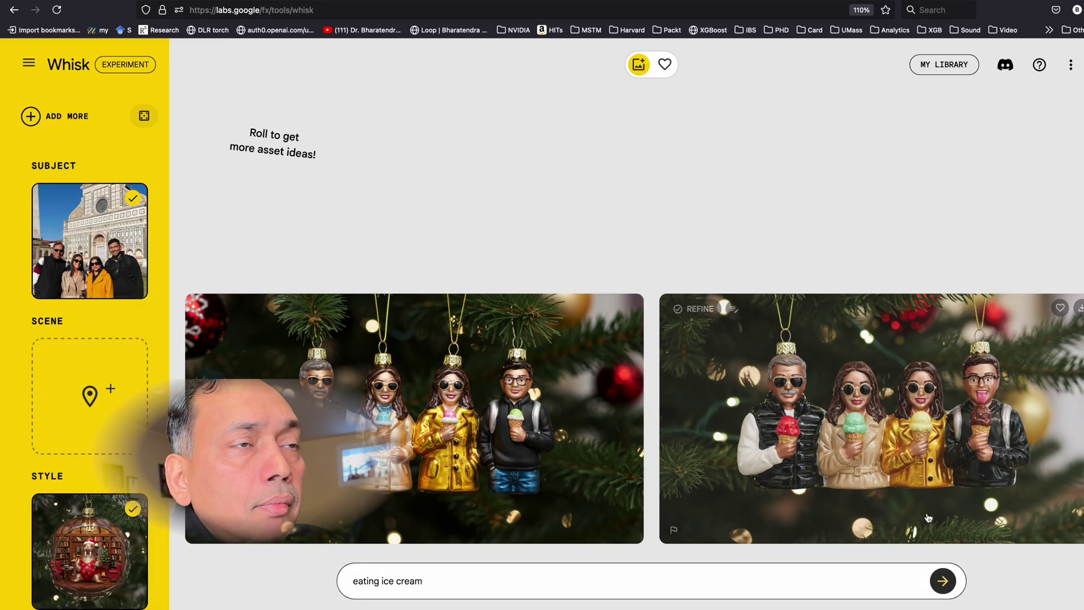
click(885, 424)
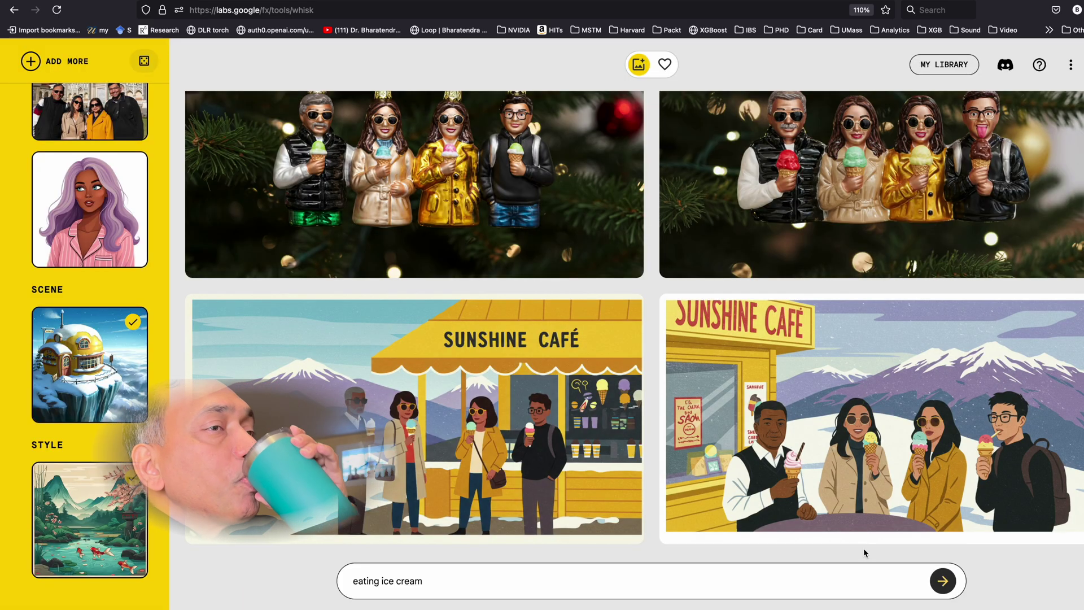
Step: Clear the "eating ice cream" detail, and view the two pixel-art diner images enlarged
drag(459, 581, 312, 575)
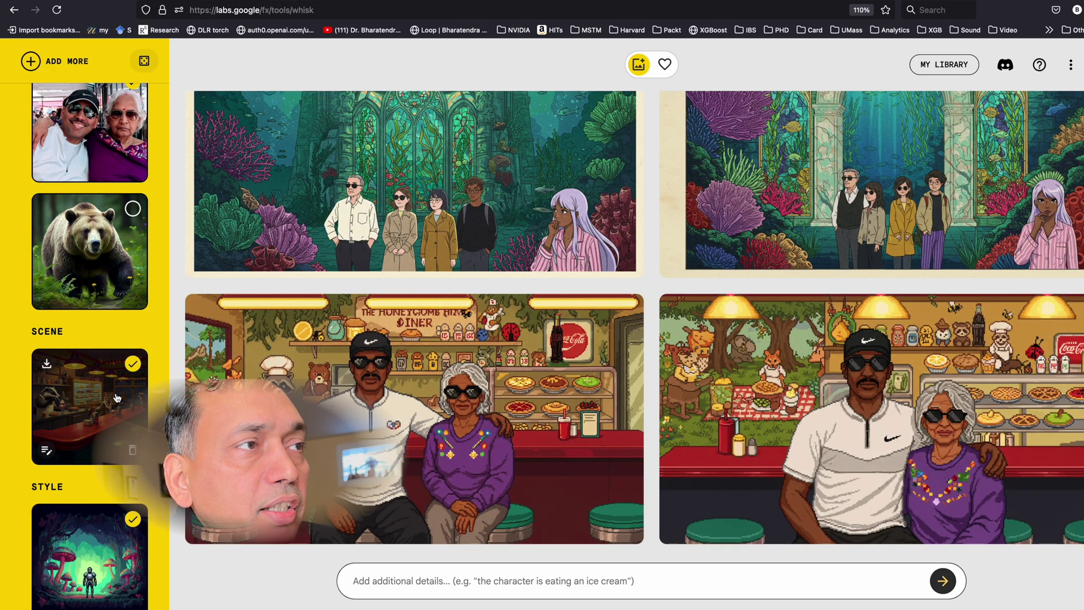
scroll(91, 440, down, 1)
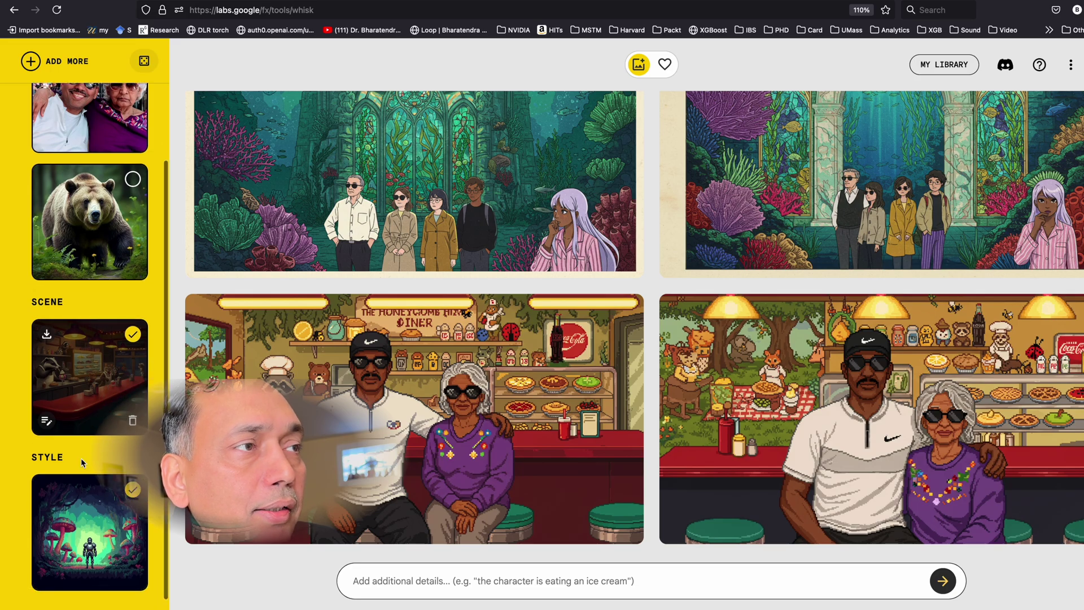
click(383, 438)
click(859, 91)
click(815, 357)
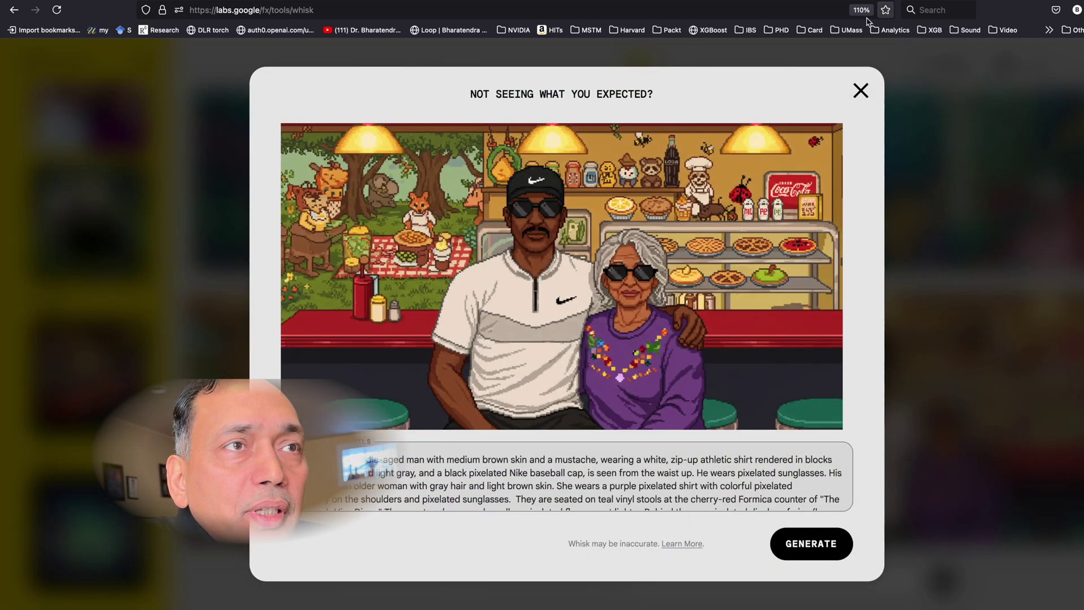
Step: Generate a scene image from a prompt beginning "near mount" and create combined images with the couple, without a style
click(89, 337)
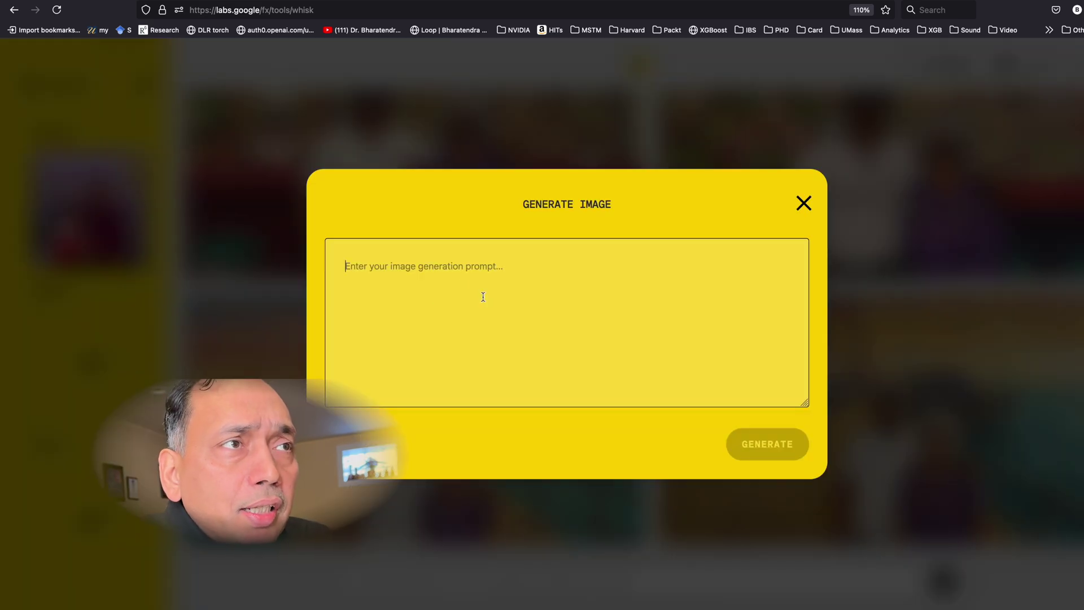
text(near mo)
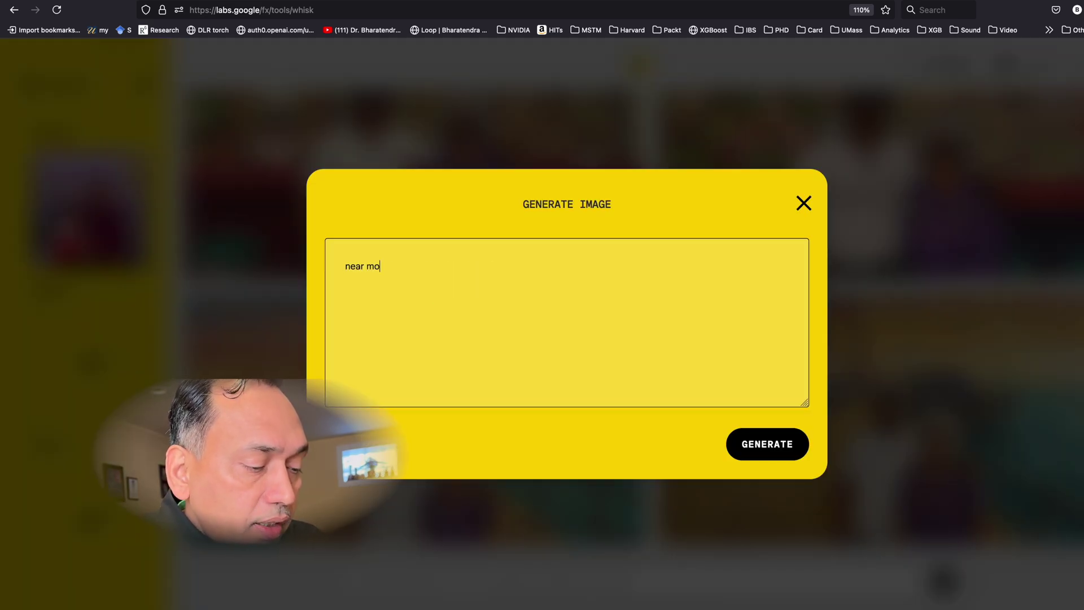
text(un)
text(t)
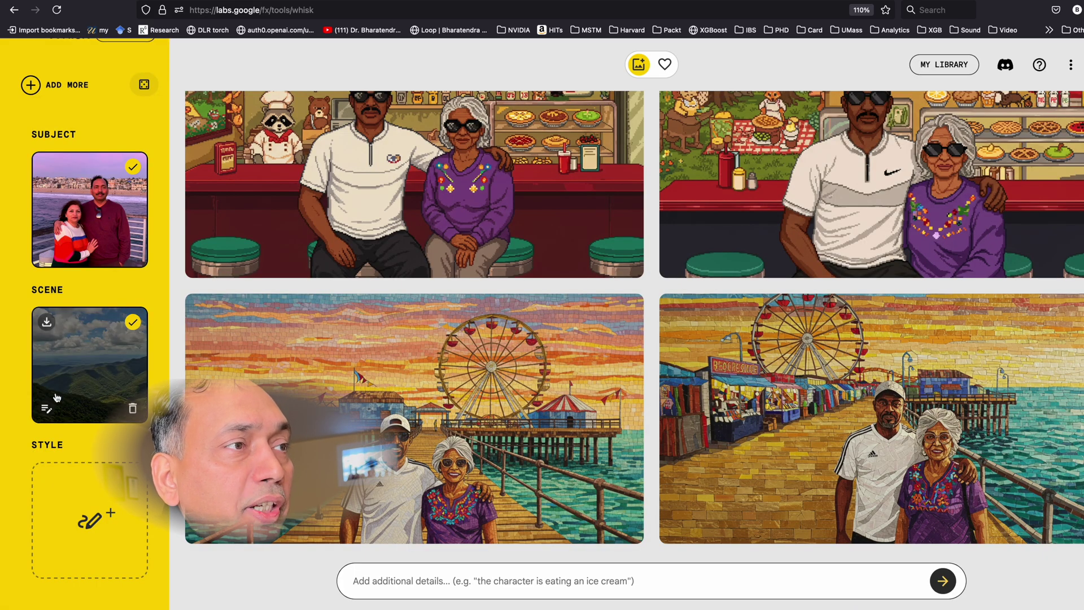
mouse_move(102, 494)
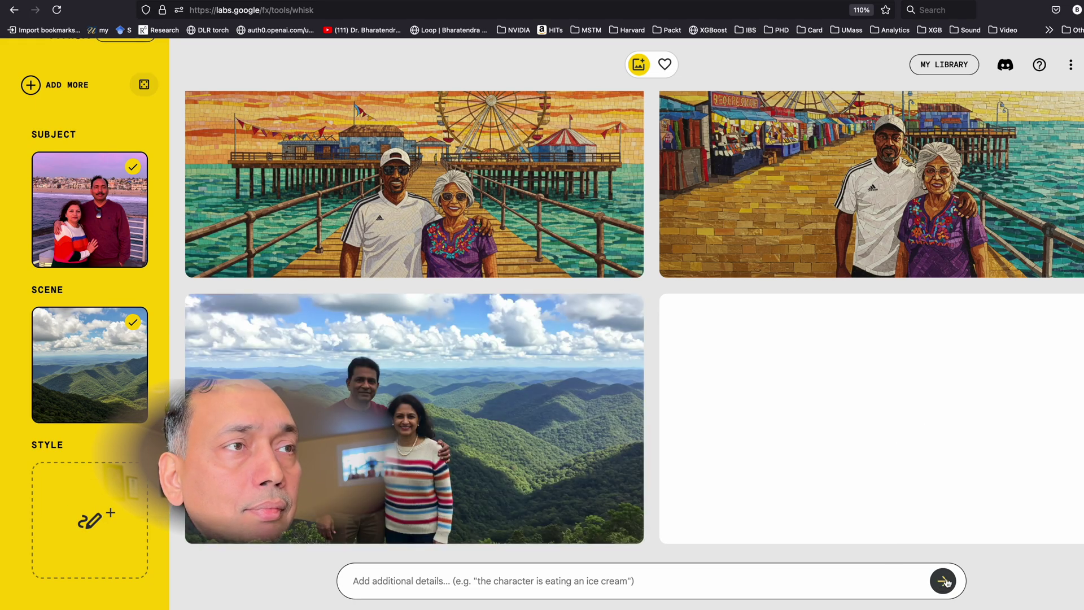
click(944, 581)
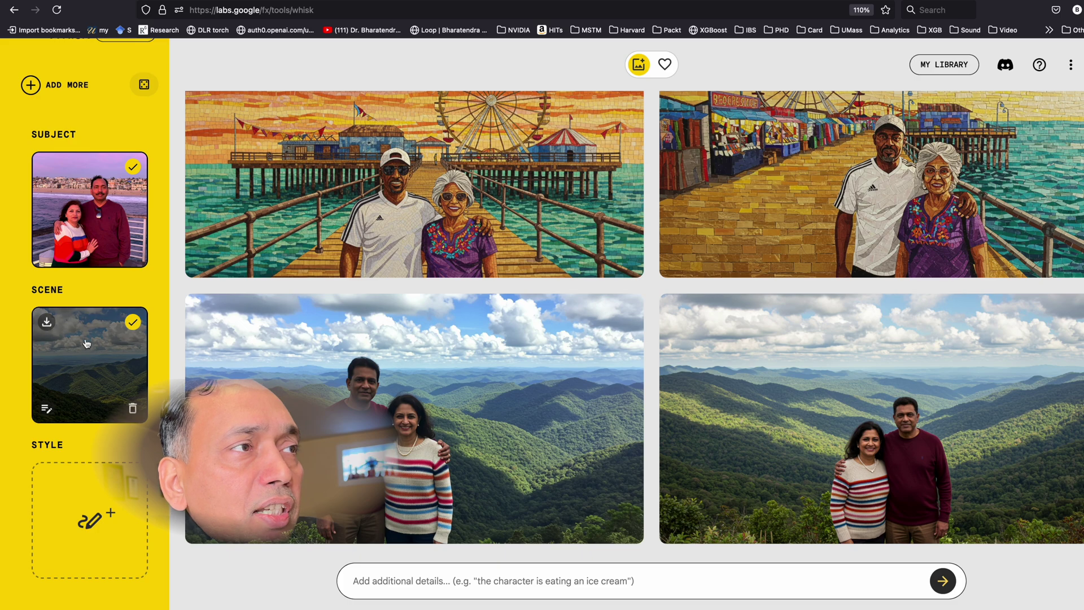
Step: Remove the mountain scene image and start entering a prompt for a new generated scene
click(131, 419)
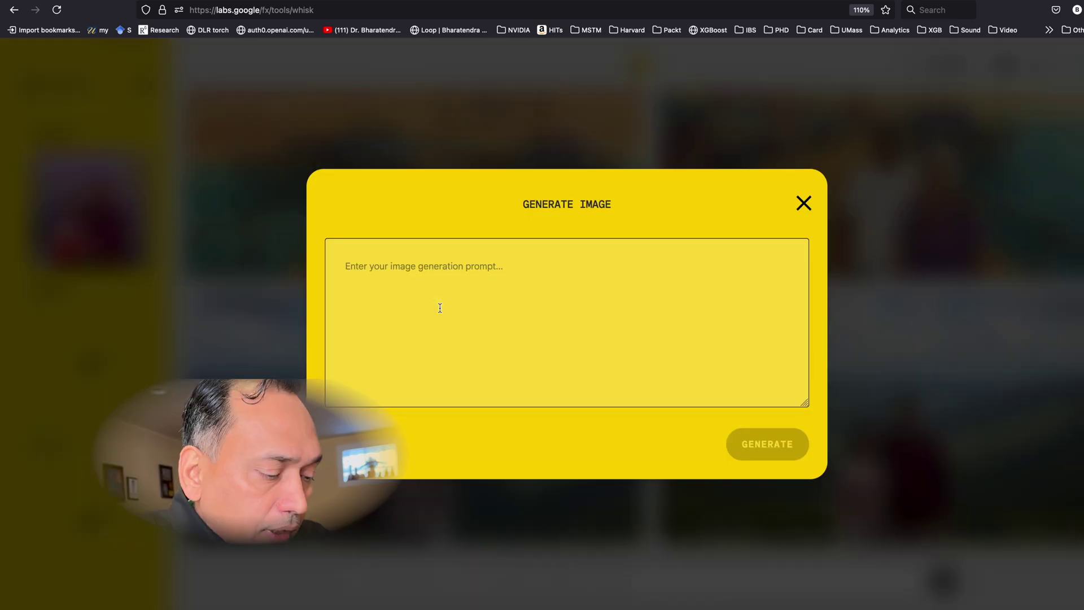
text(b)
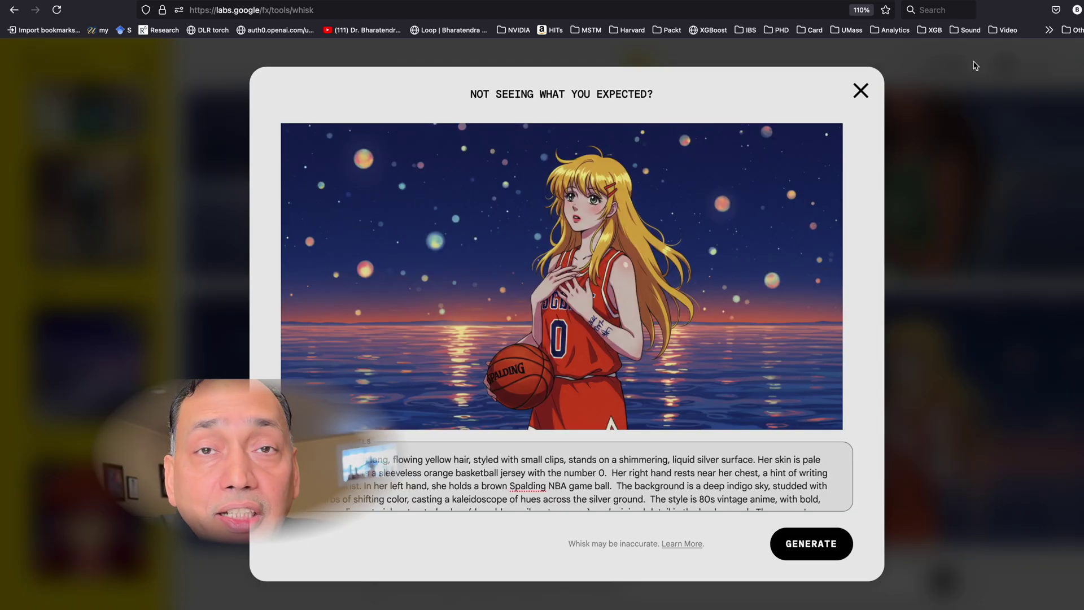
Step: Close the enlarged yellow-haired basketball image and look over its subject, scene and style images
click(976, 65)
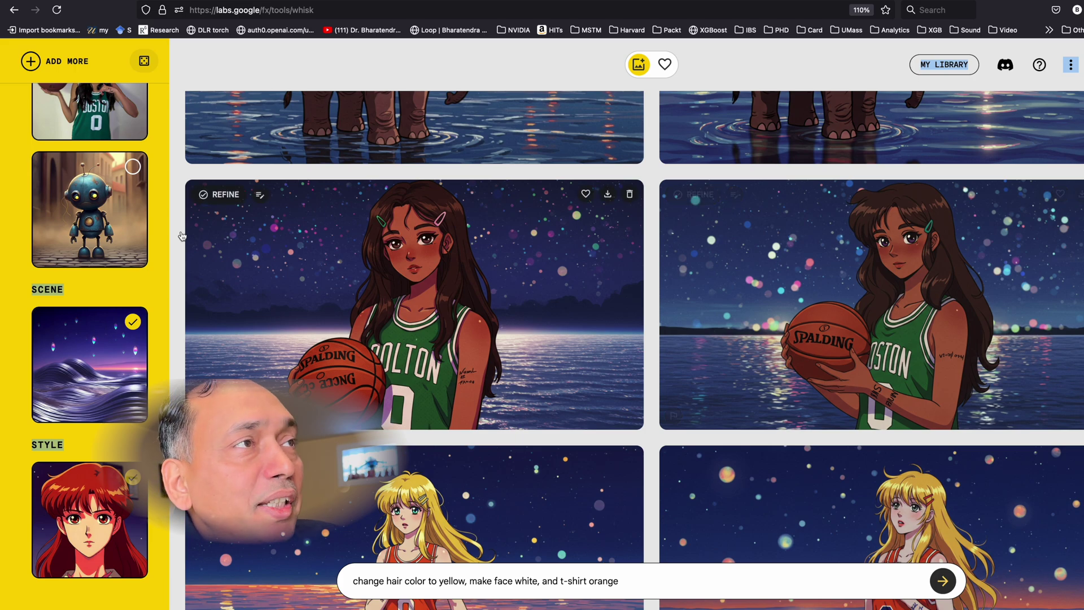
scroll(120, 224, up, 5)
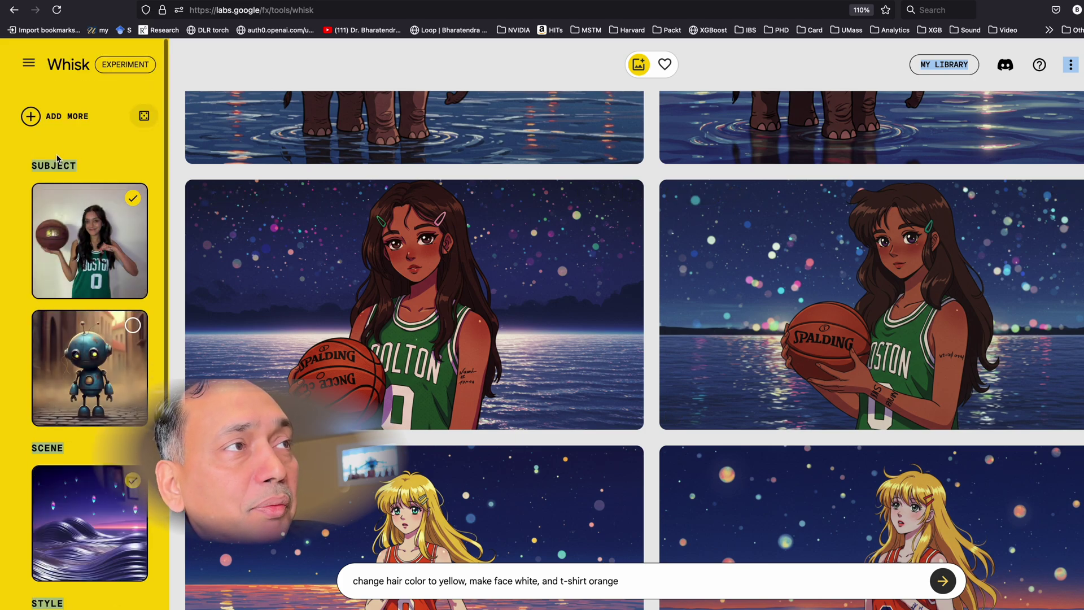
double_click(46, 448)
scroll(46, 446, down, 3)
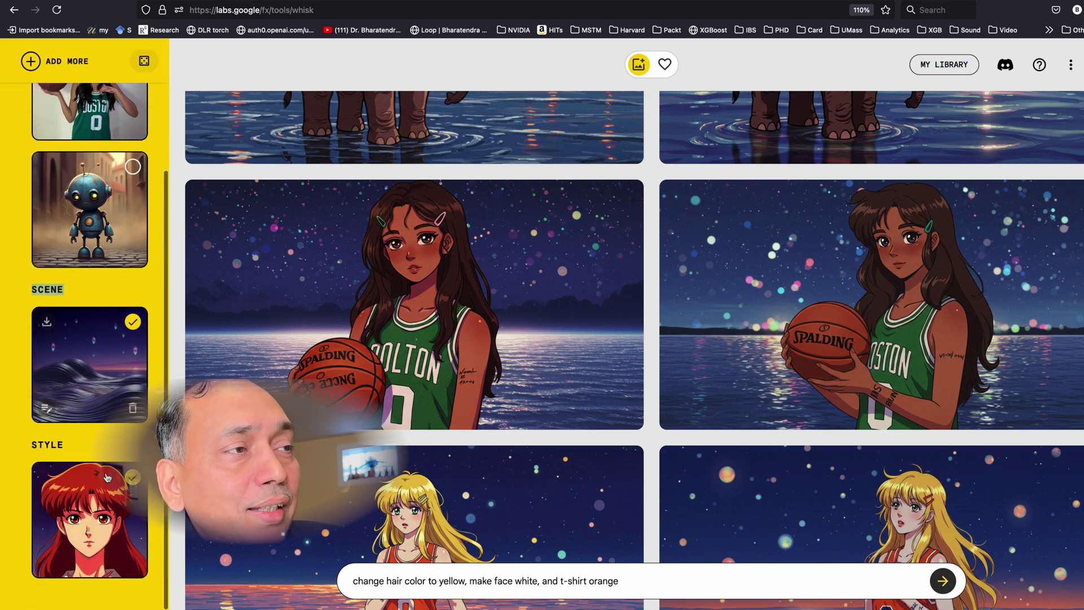